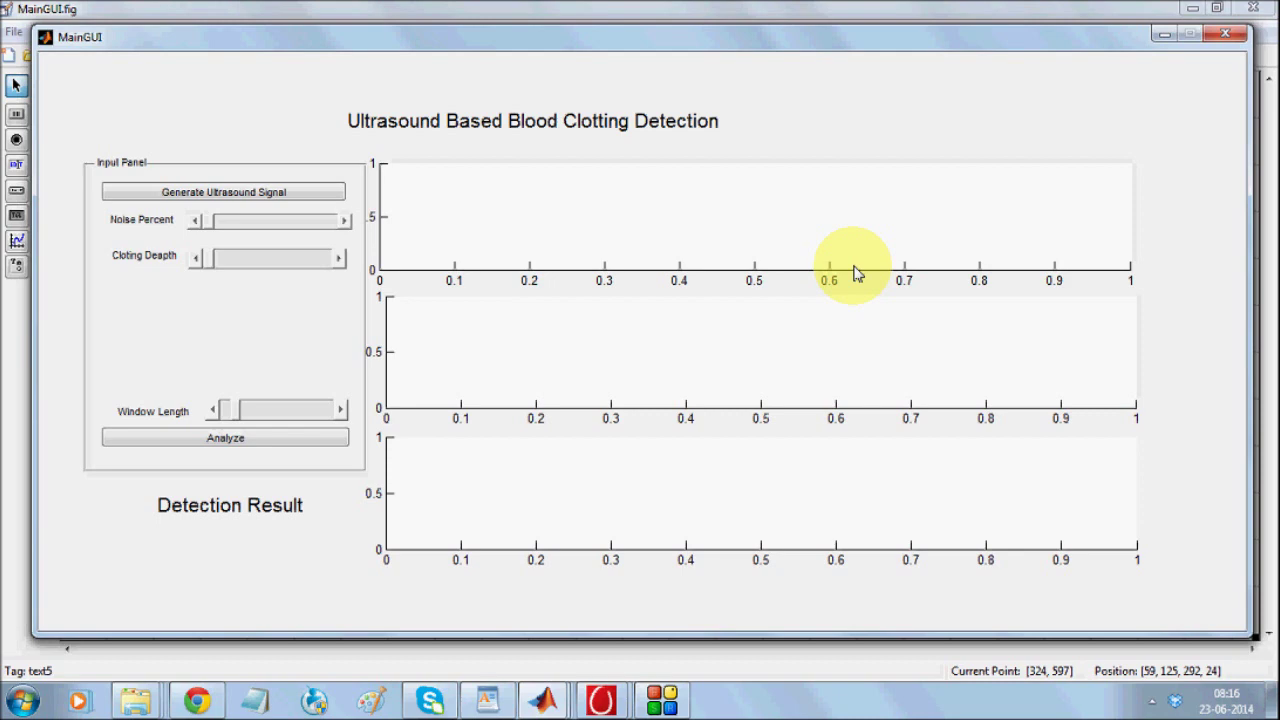
Step: Generate the synthetic ultrasound sawtooth signal and plot it in the top axes
left_click(235, 195)
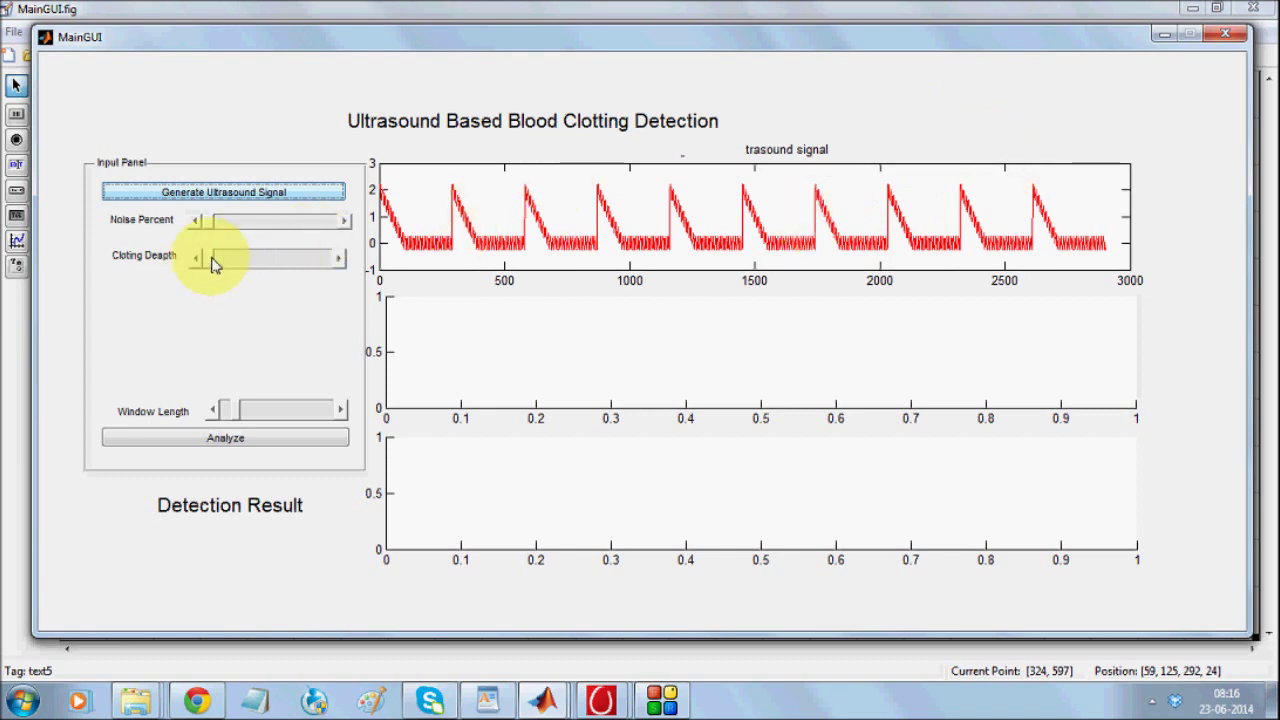
Step: Raise Cloting Depth slightly and push Noise Percent to its maximum
left_click_drag(213, 262, 228, 263)
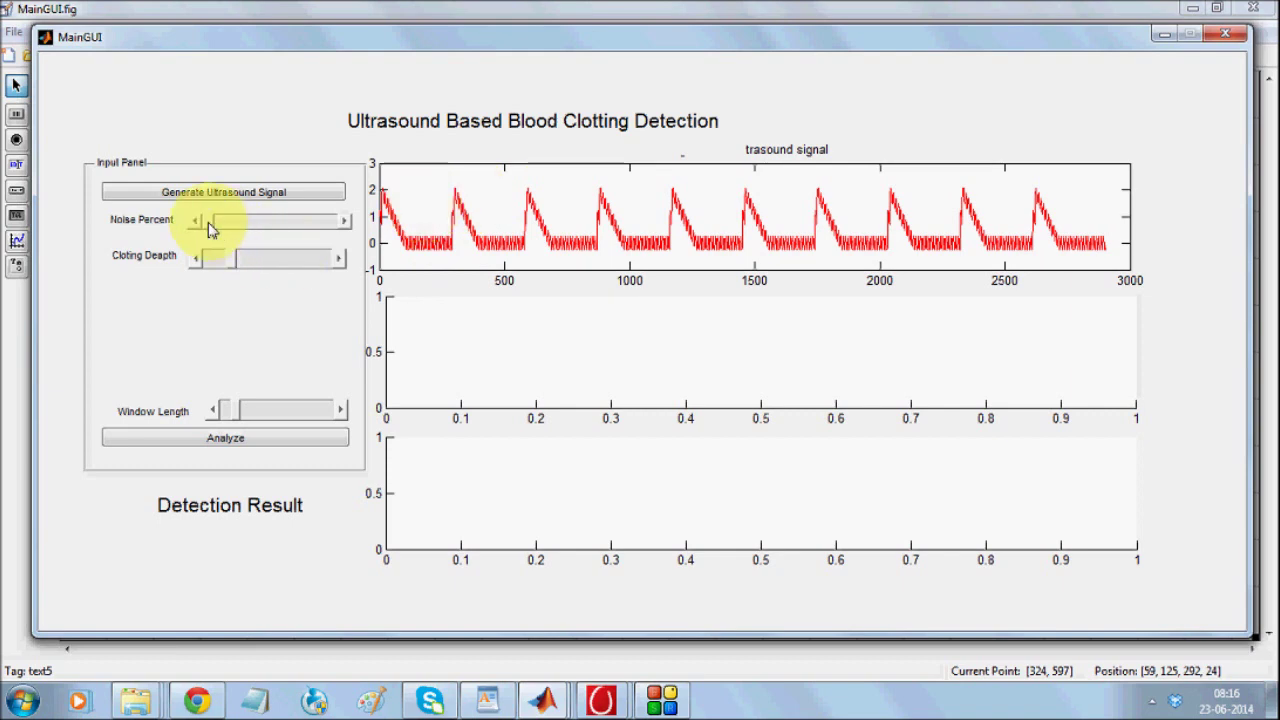
left_click_drag(222, 229, 318, 226)
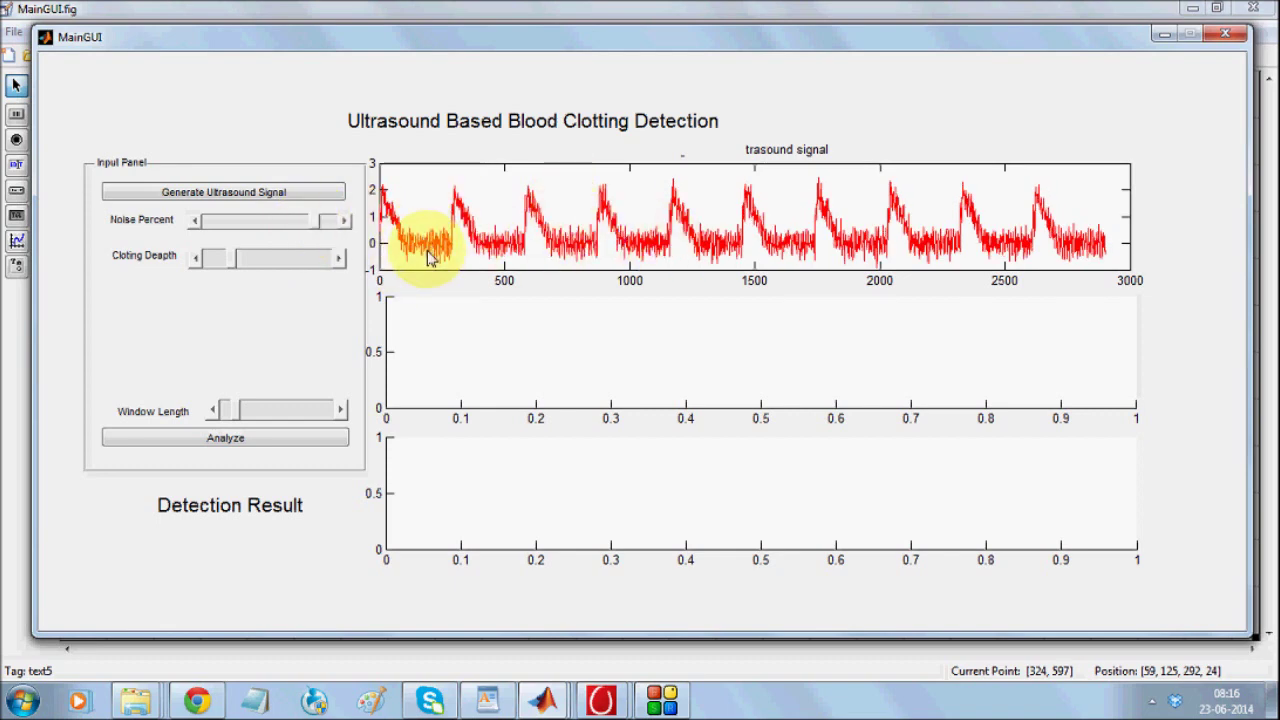
left_click(320, 222)
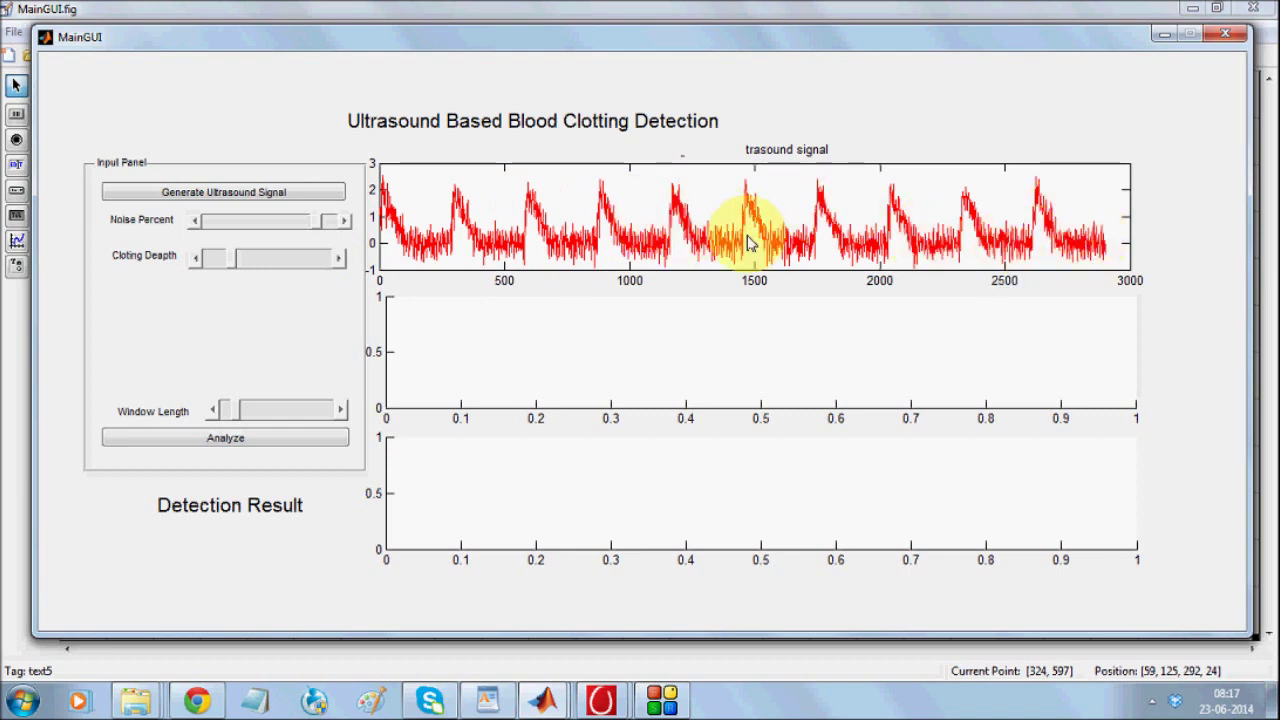
Step: Nudge Cloting Depth, return Noise Percent to minimum, and redraw a clean signal
left_click(209, 263)
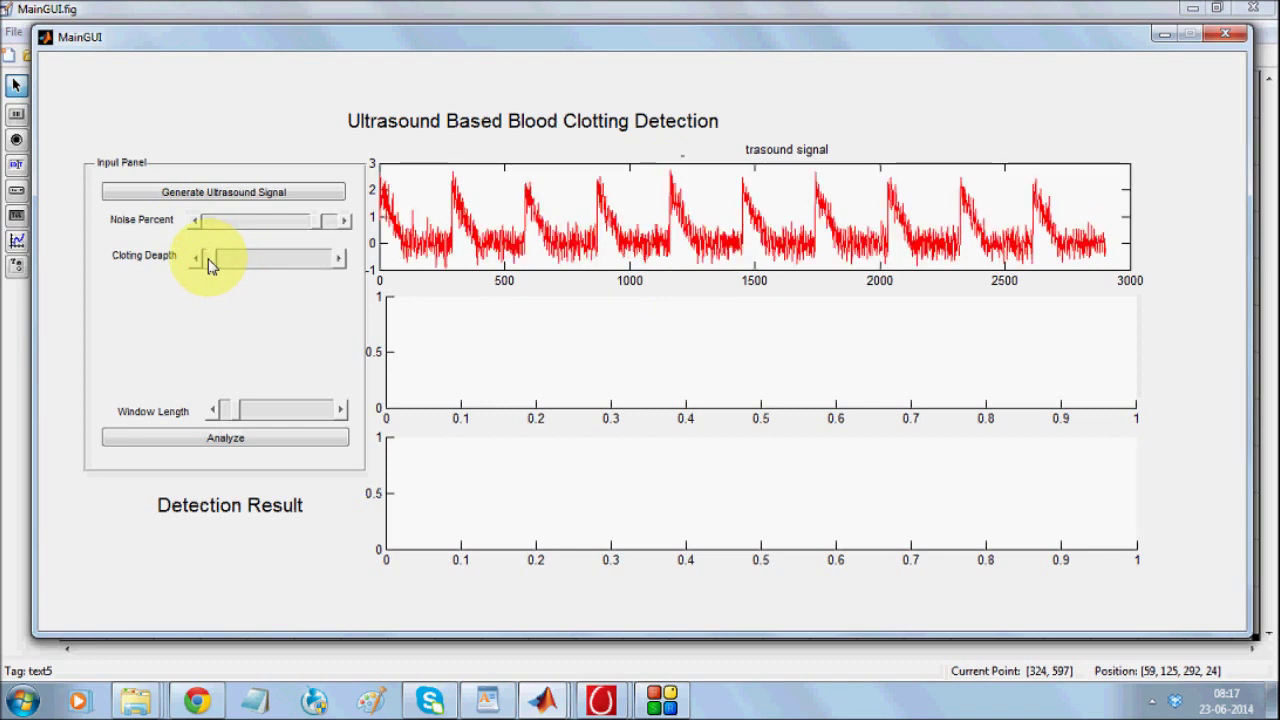
left_click(222, 265)
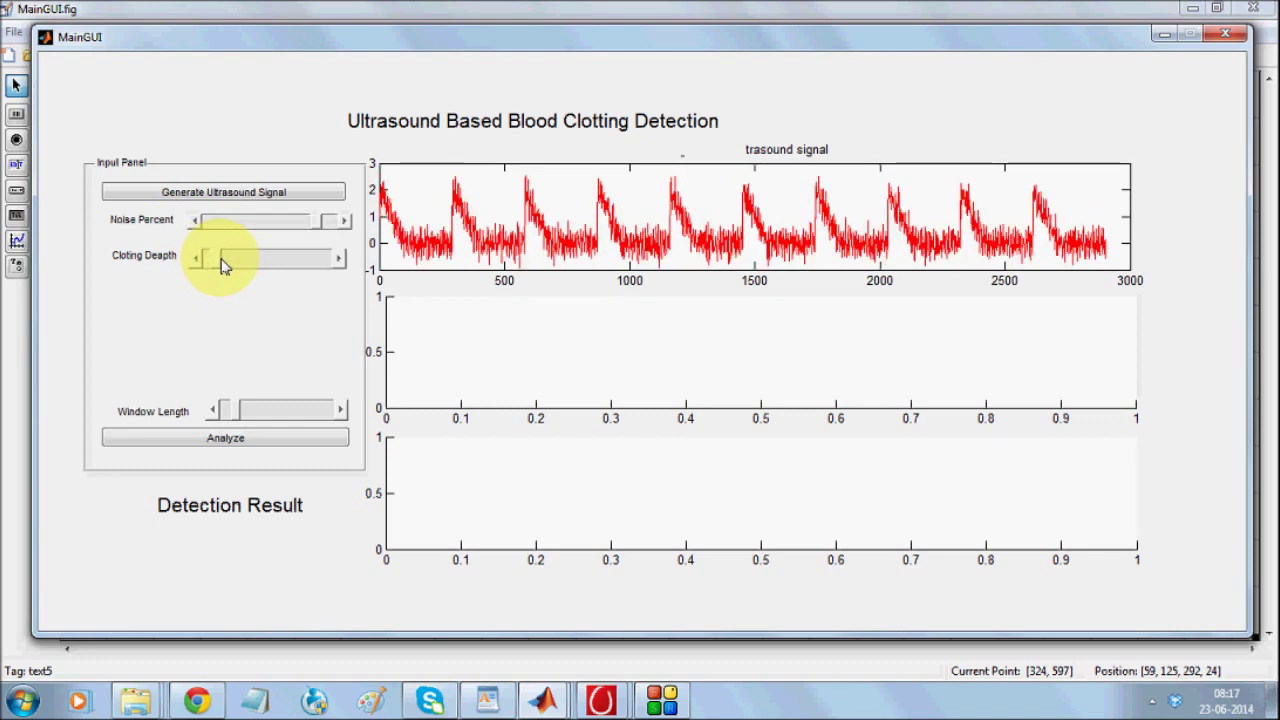
mouse_move(222, 265)
left_mouse_down()
mouse_move(240, 265)
mouse_move(226, 265)
left_mouse_up()
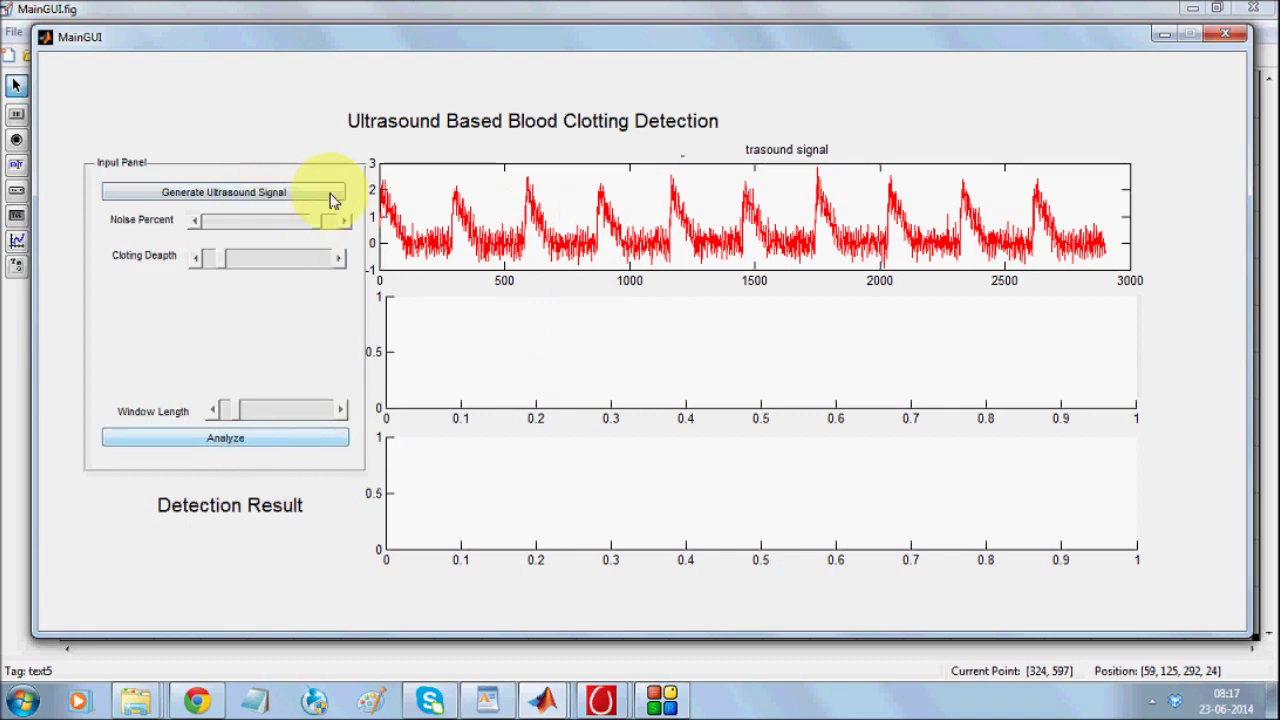
left_click_drag(329, 219, 183, 246)
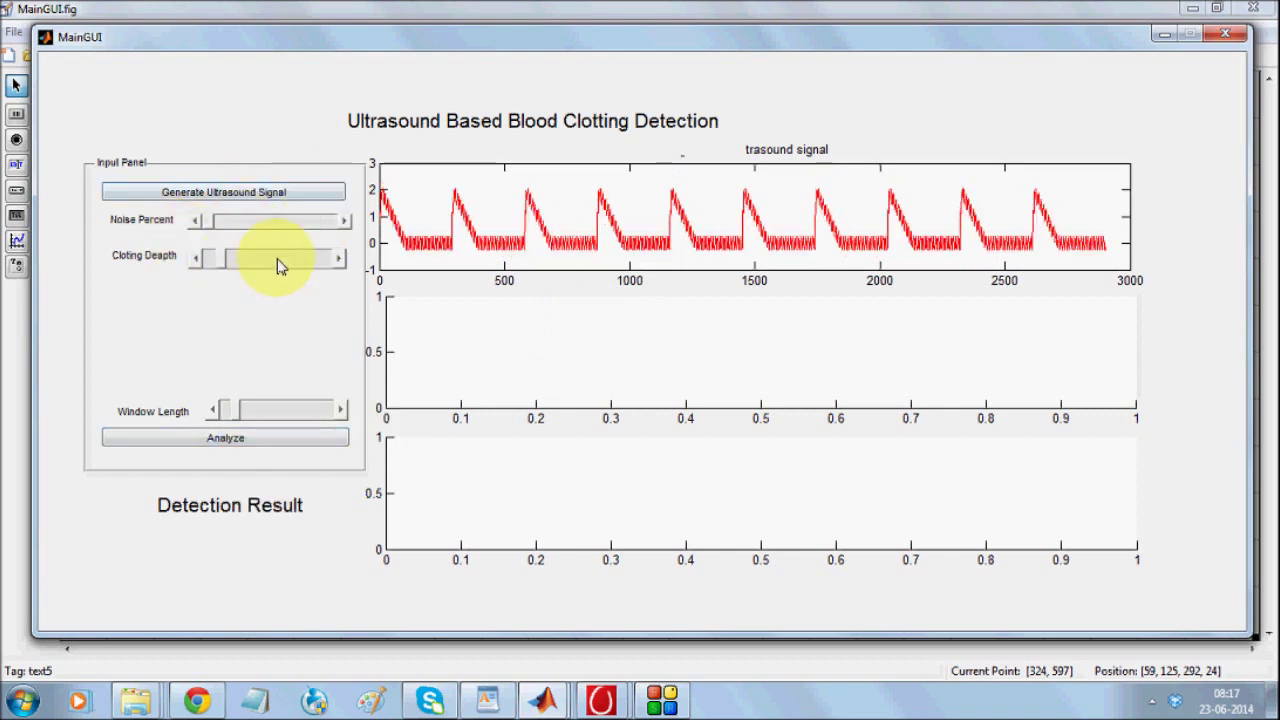
left_click(195, 258)
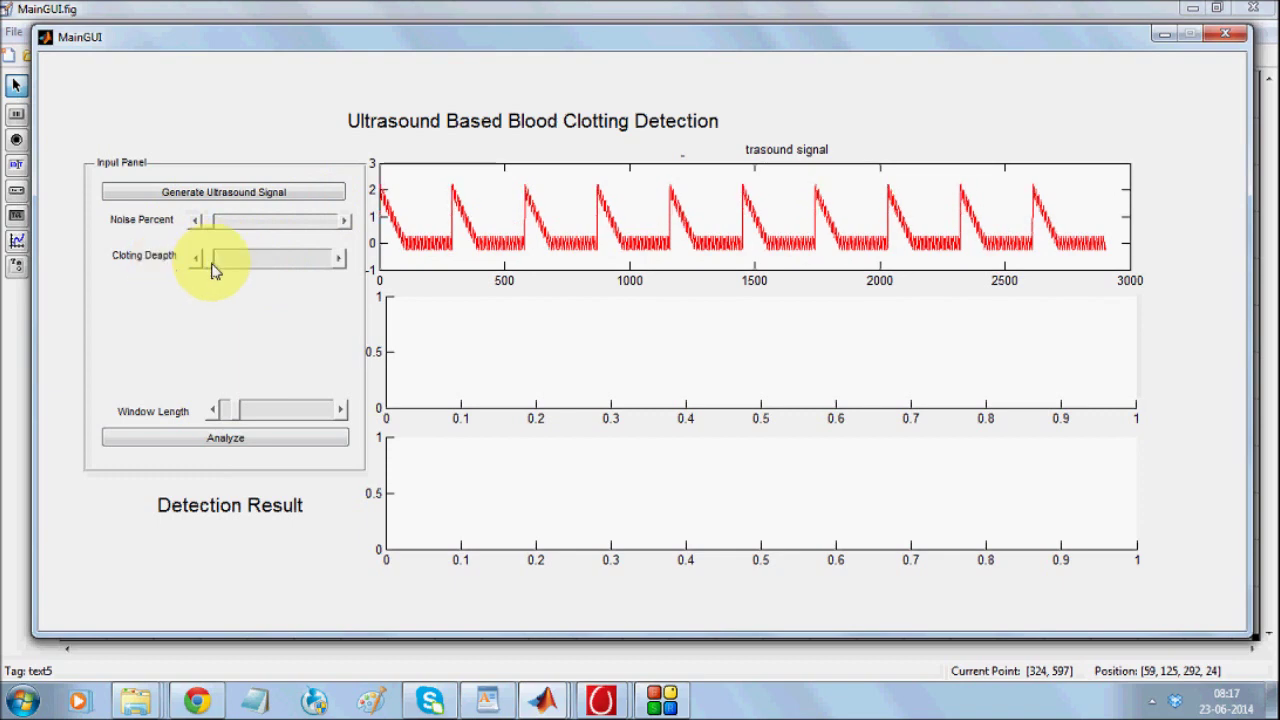
Step: Regenerate and analyze the clean signal, then lengthen and shorten the window
left_click(243, 190)
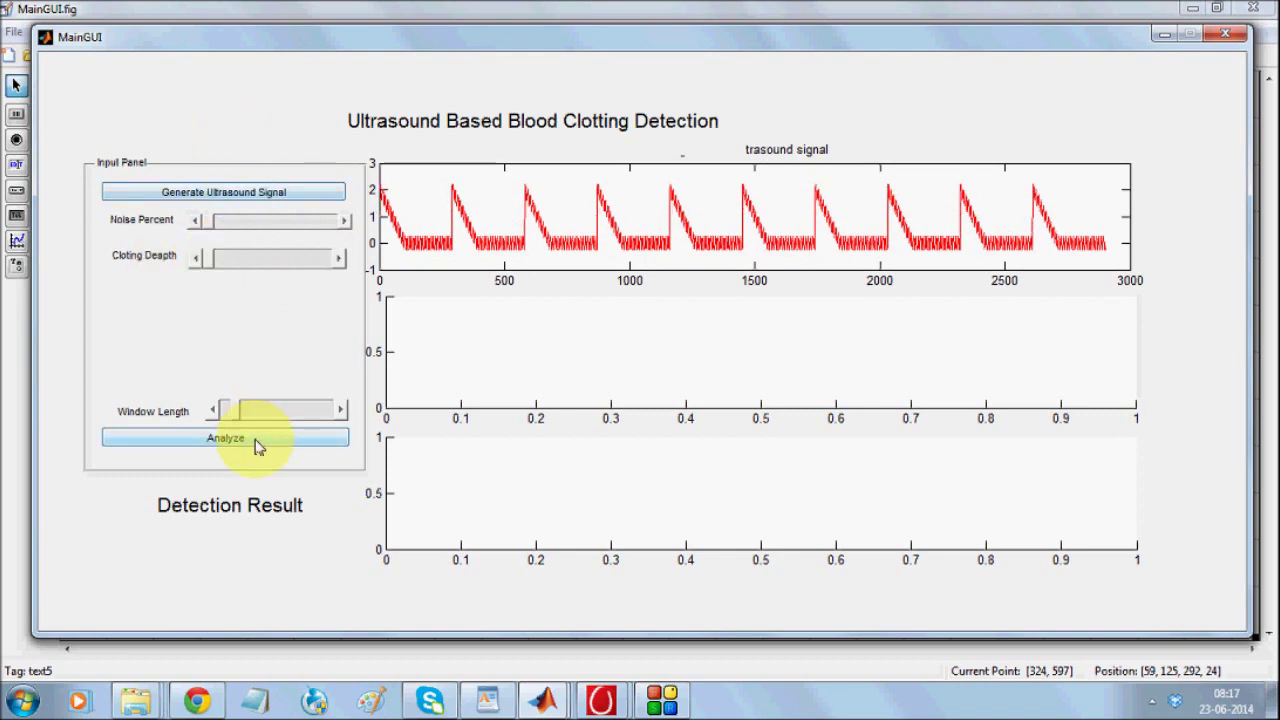
left_click(254, 440)
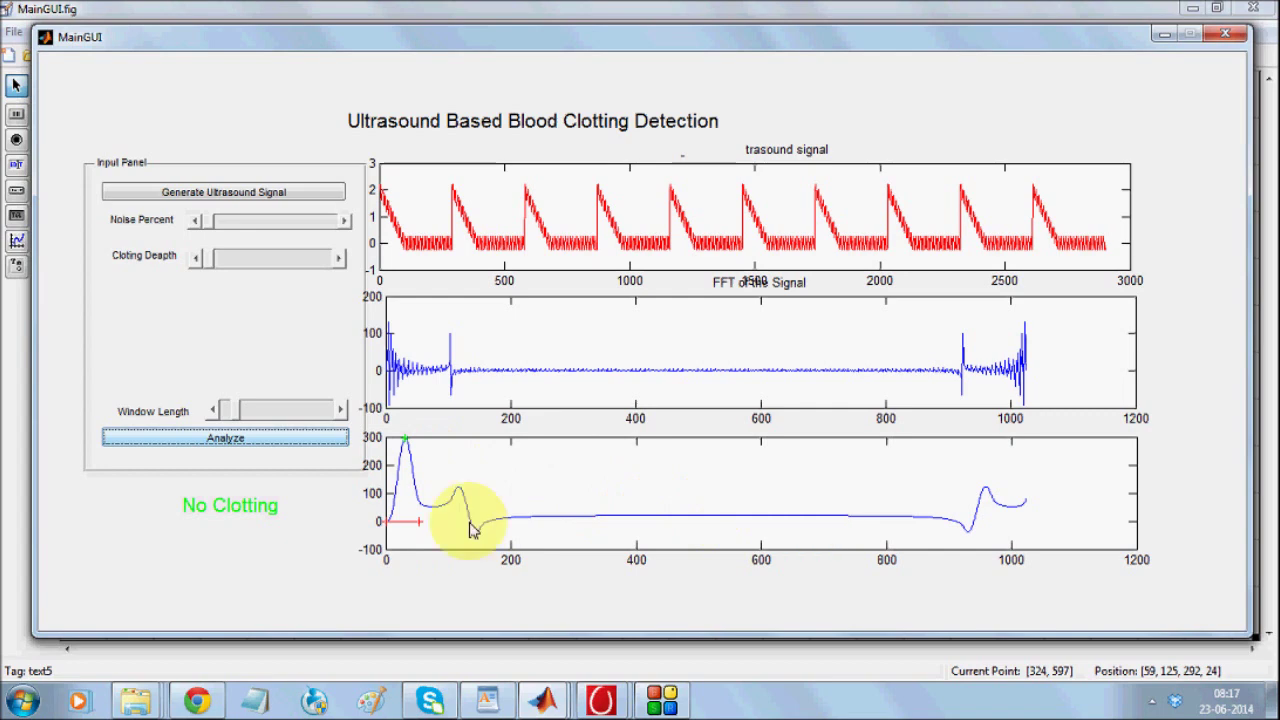
left_click_drag(237, 411, 274, 417)
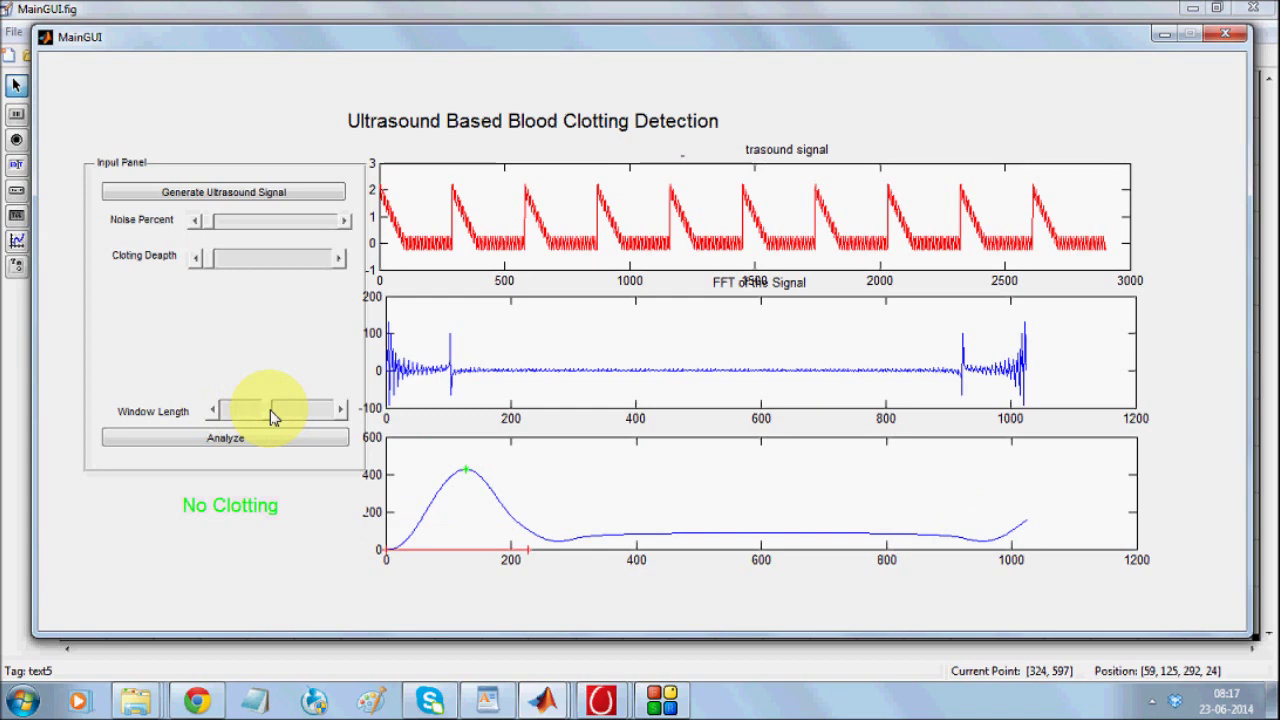
left_click_drag(263, 416, 260, 413)
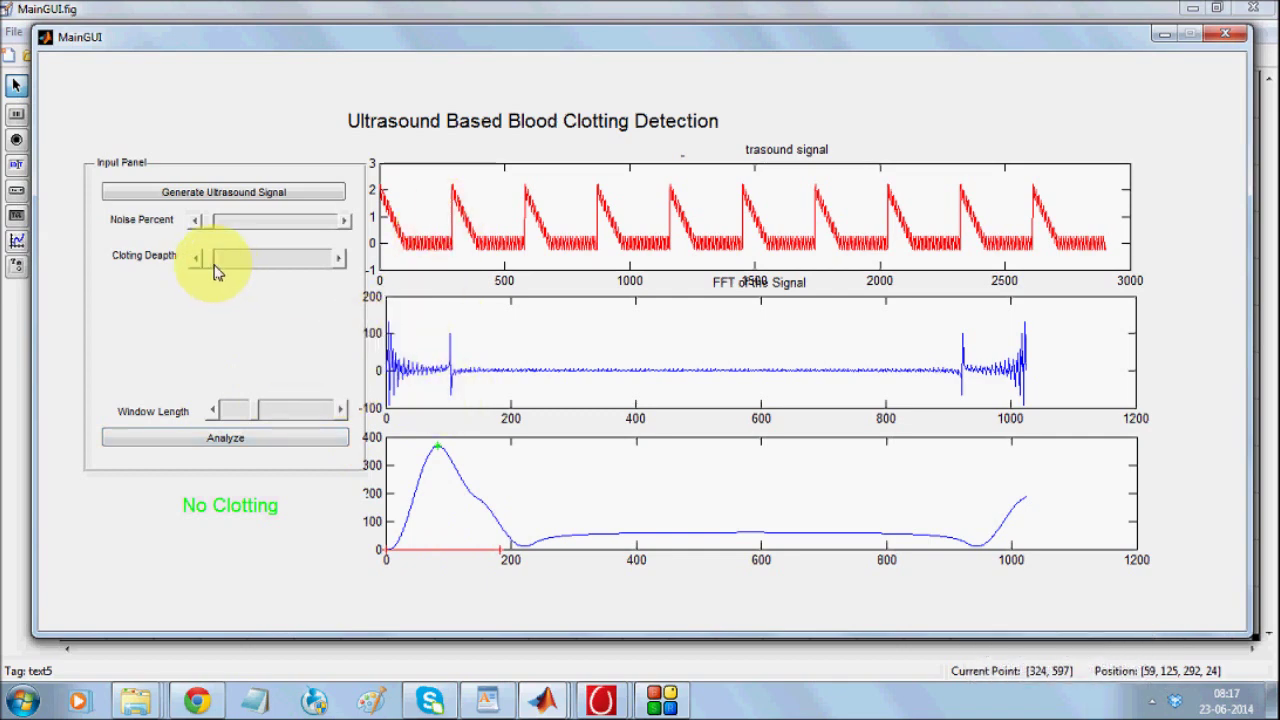
Step: Raise clotting depth, re-analyze, shorten the window, then increase depth further
left_click_drag(212, 265, 222, 265)
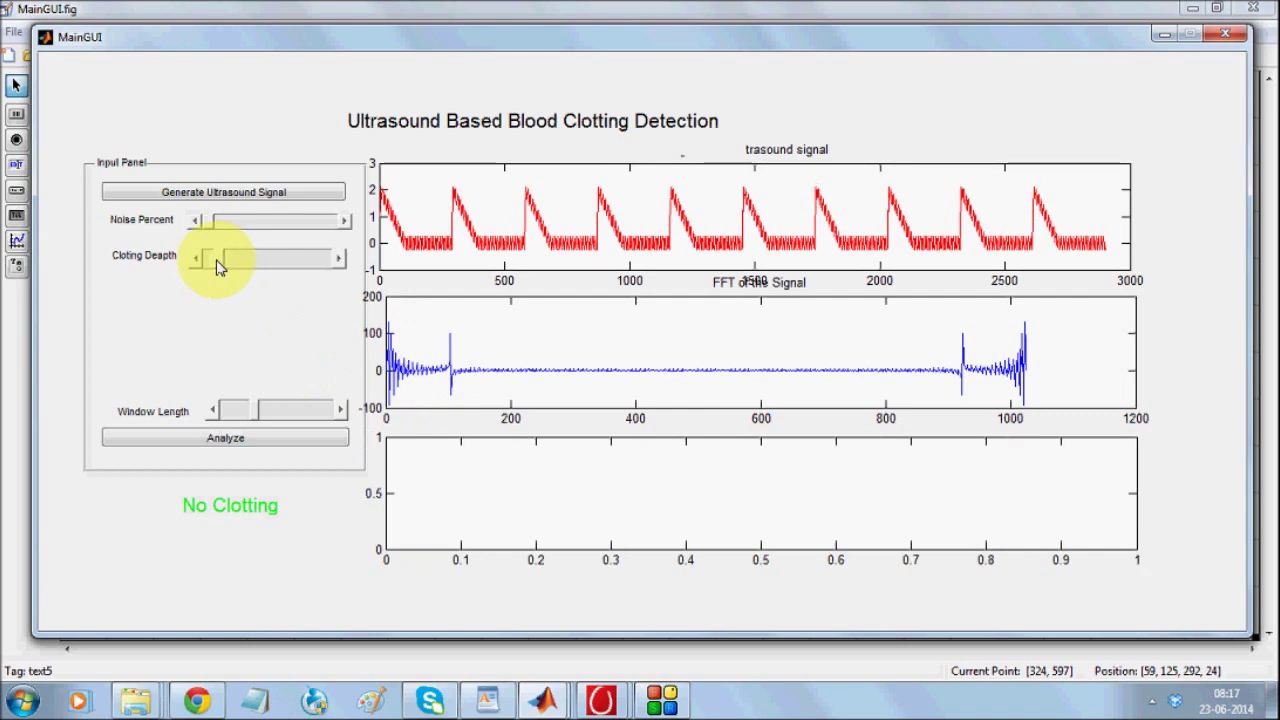
left_click(270, 438)
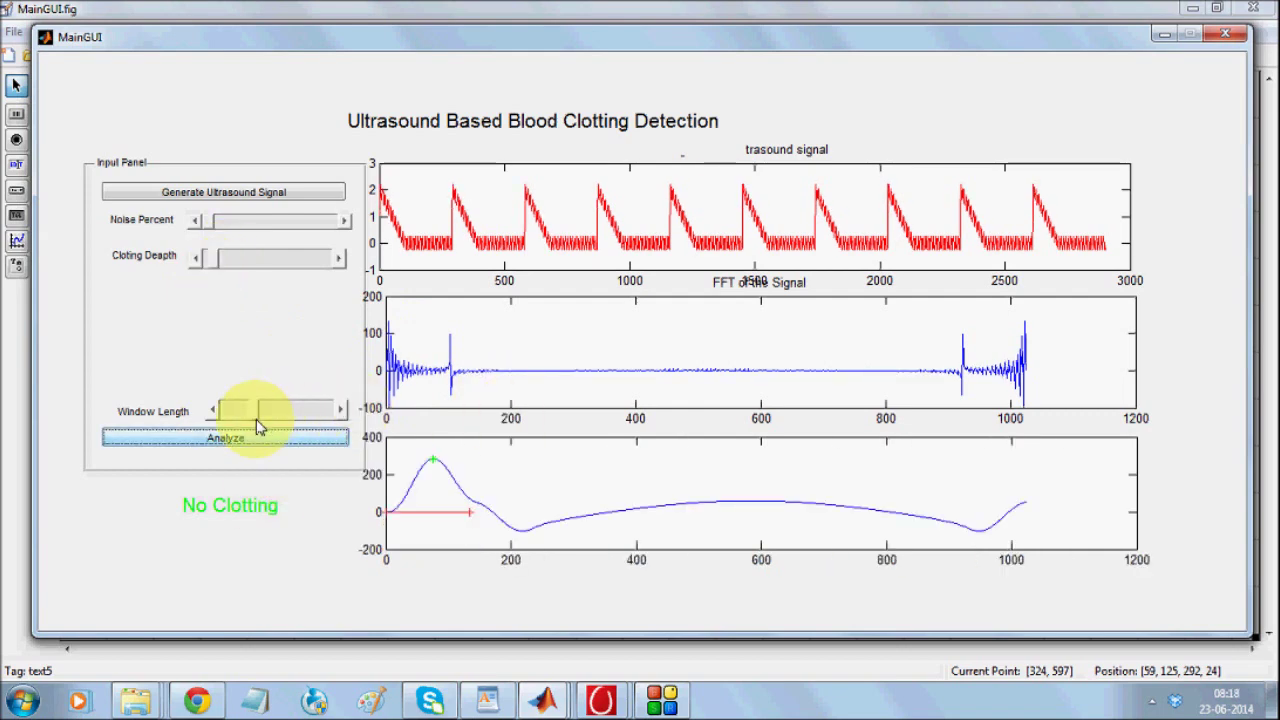
left_click_drag(255, 420, 236, 411)
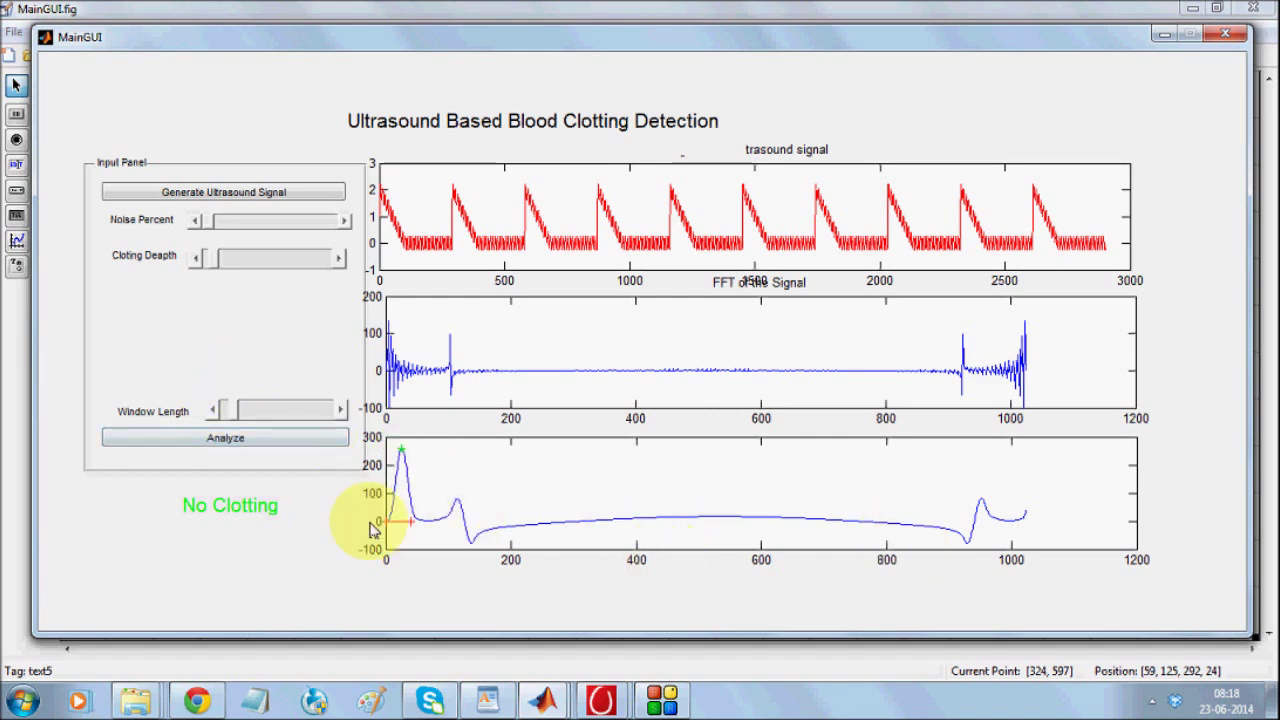
left_click_drag(209, 257, 249, 261)
Step: Analyze the deeper clot, then raise Noise Percent and analyze again
left_click(249, 447)
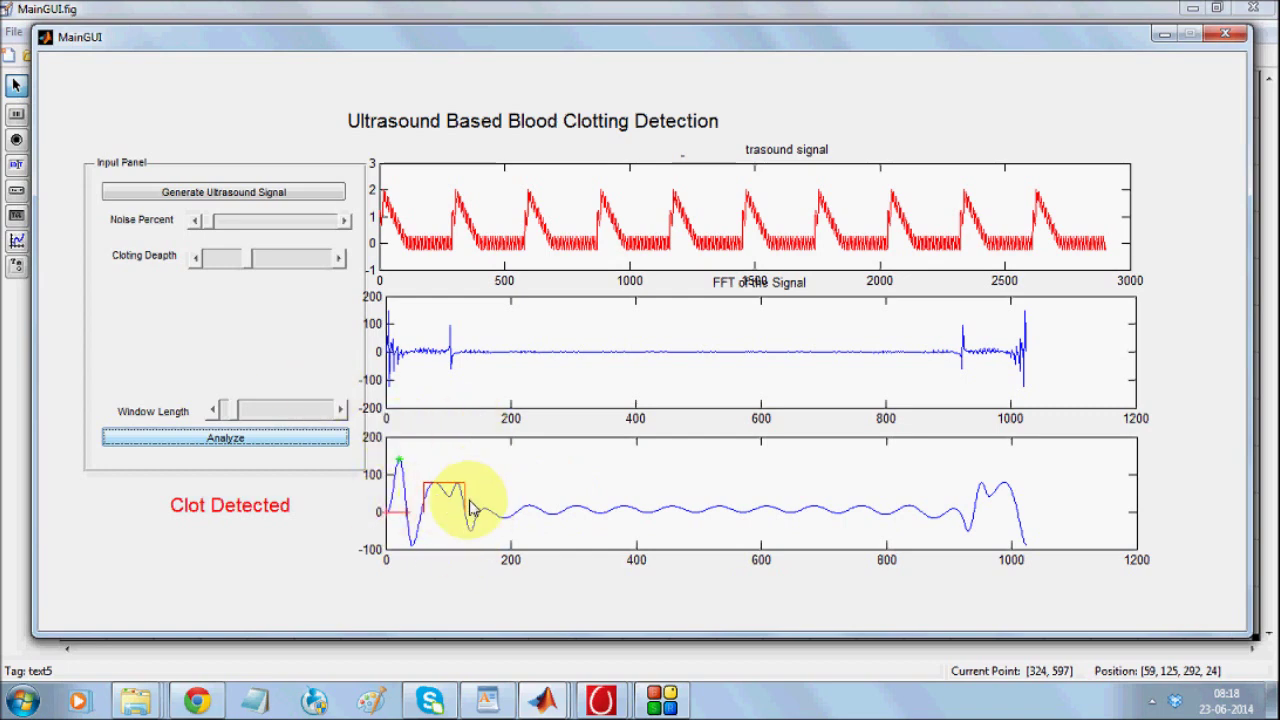
left_click(210, 227)
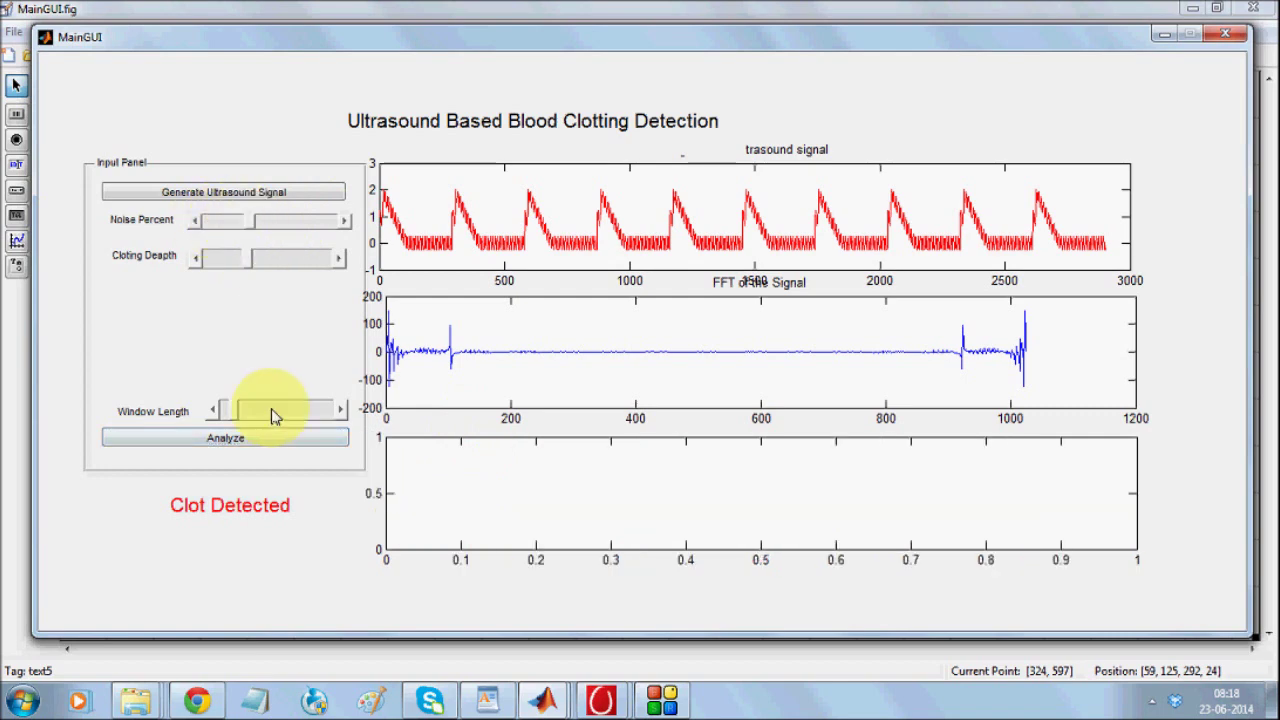
left_click_drag(251, 224, 302, 230)
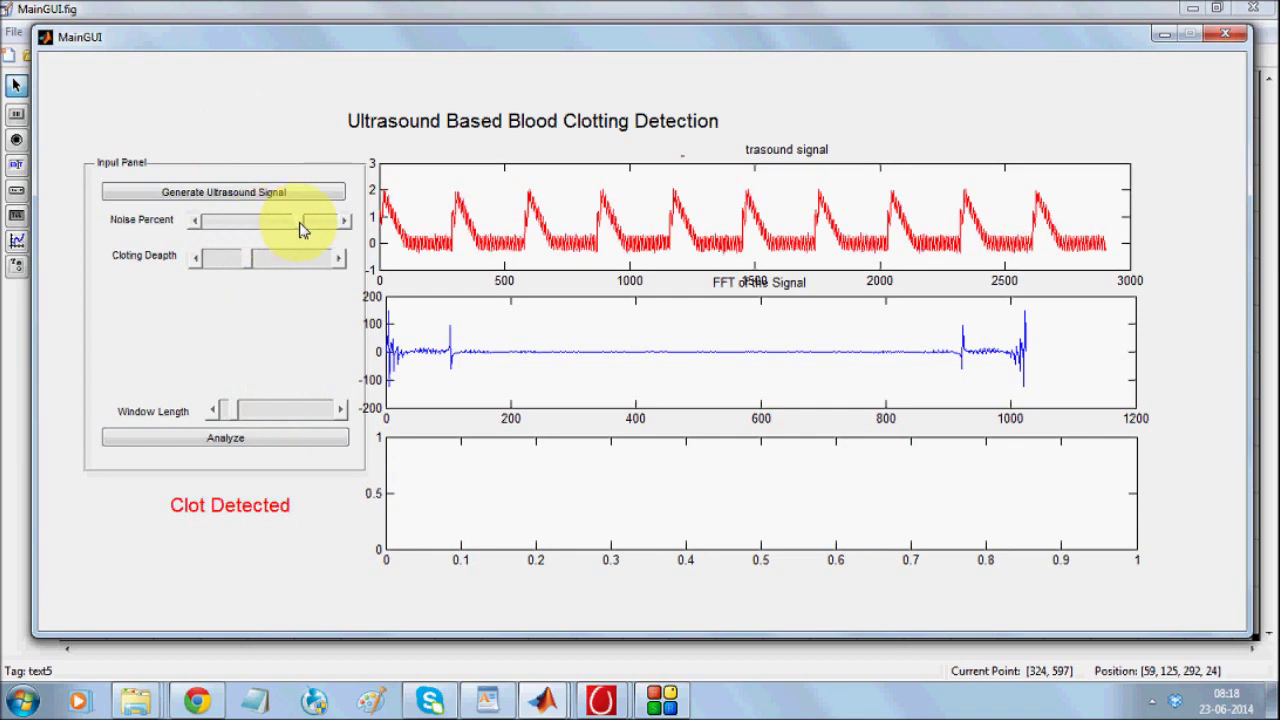
left_click(285, 437)
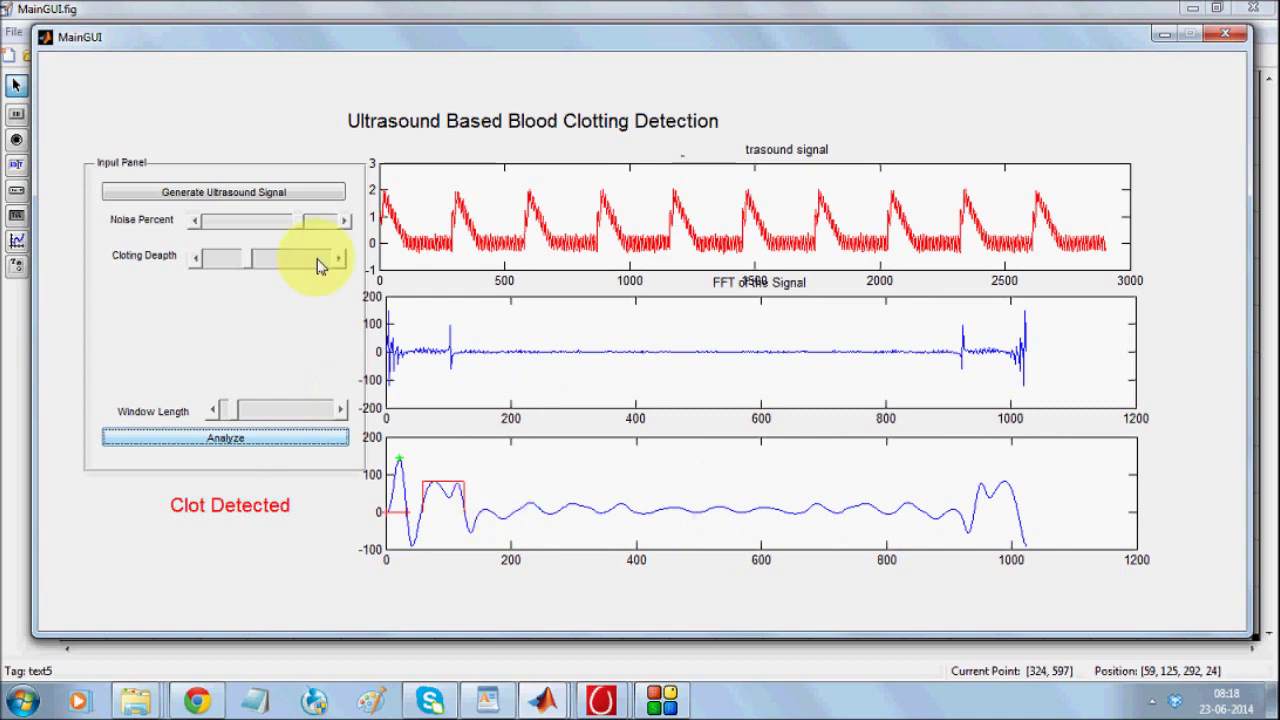
Step: Push Noise Percent to maximum and analyze the very noisy signal
left_click_drag(297, 224, 316, 229)
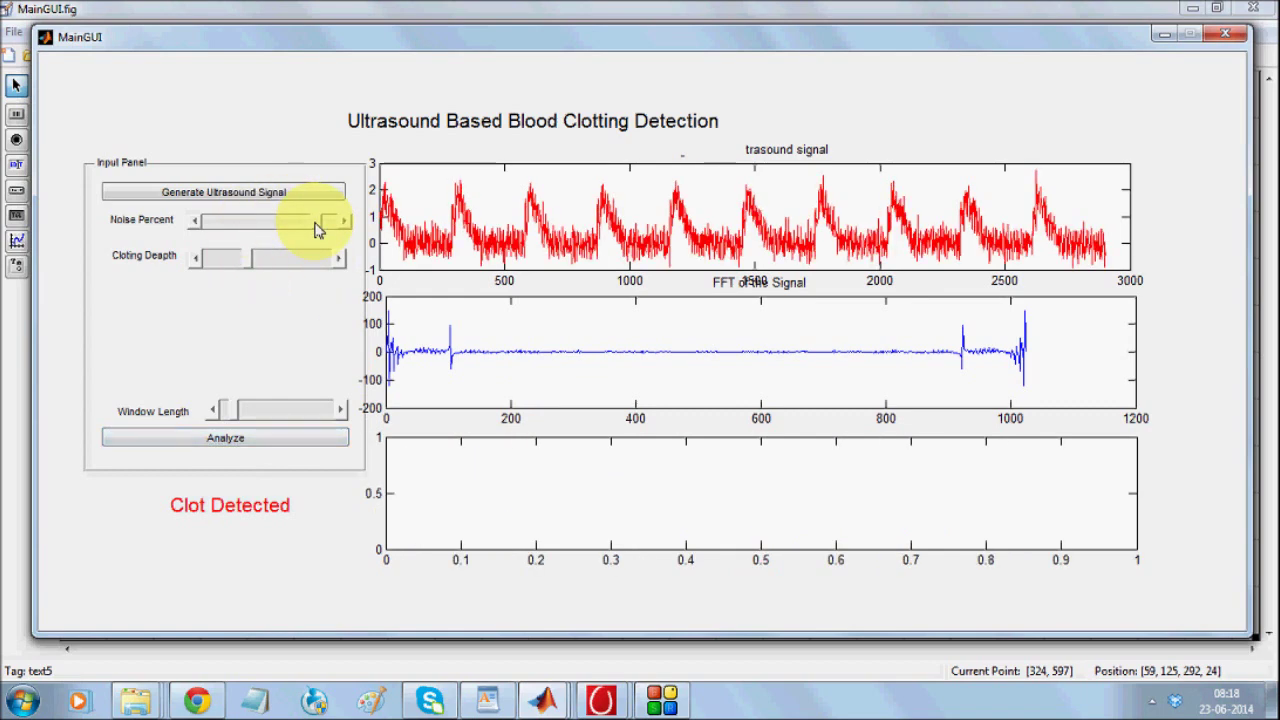
left_click(325, 224)
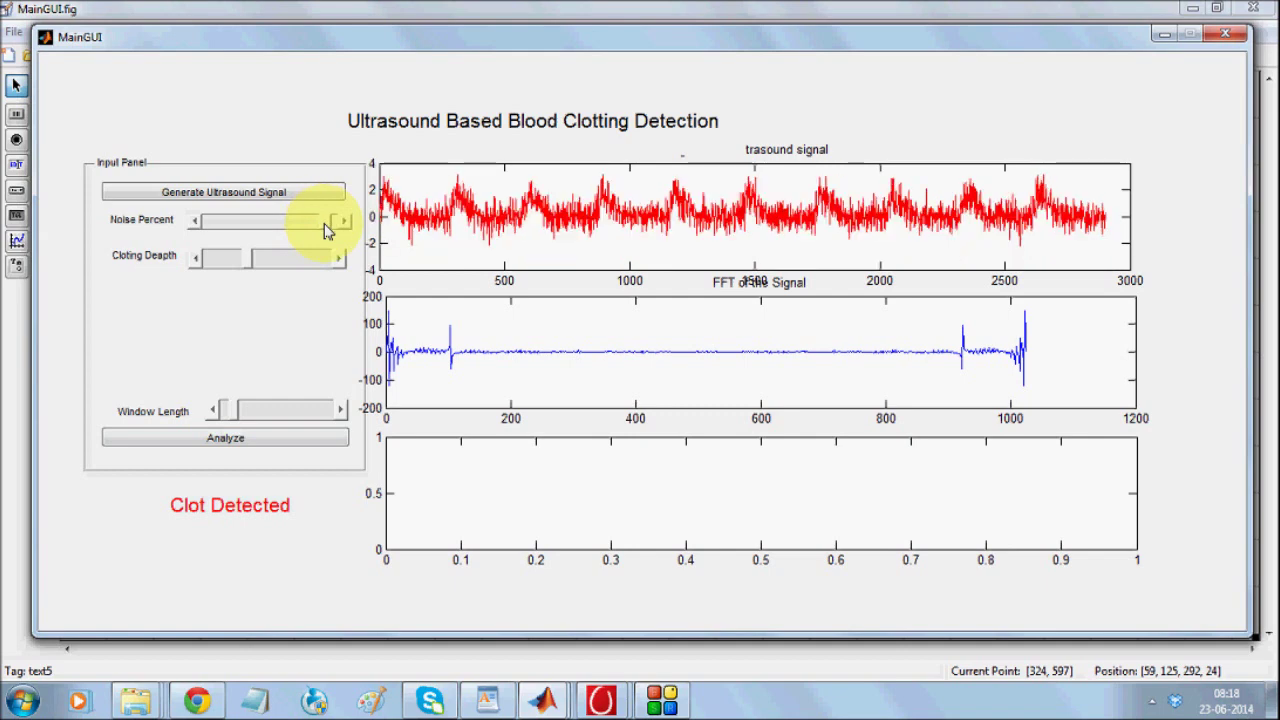
left_click(277, 440)
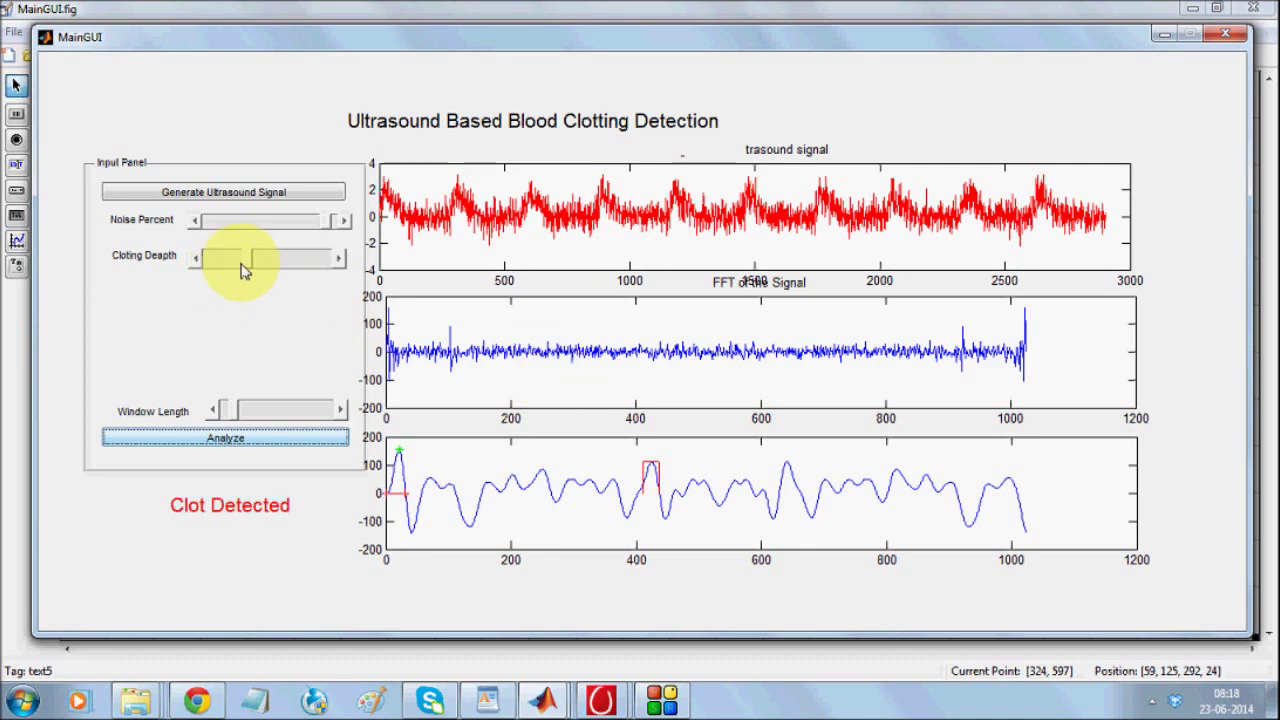
Step: Analyze with clotting depth near zero, then again at mid-range depth
left_click_drag(252, 267, 203, 257)
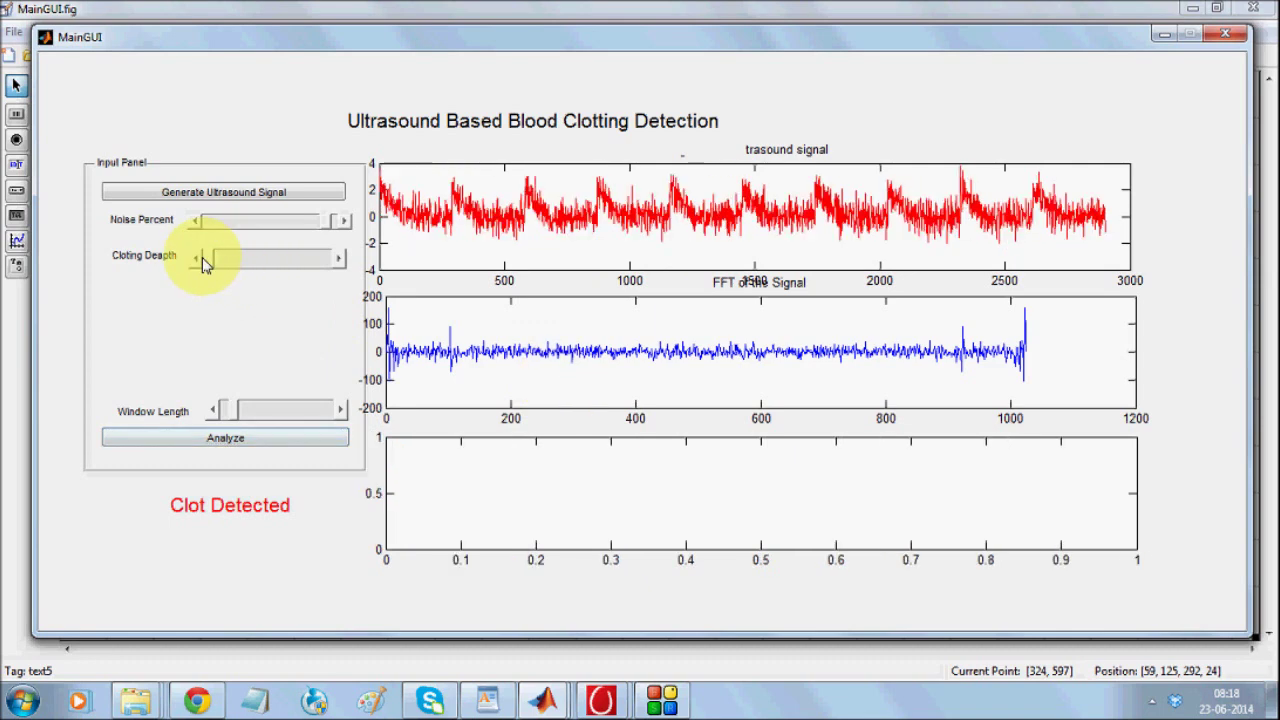
left_click(222, 442)
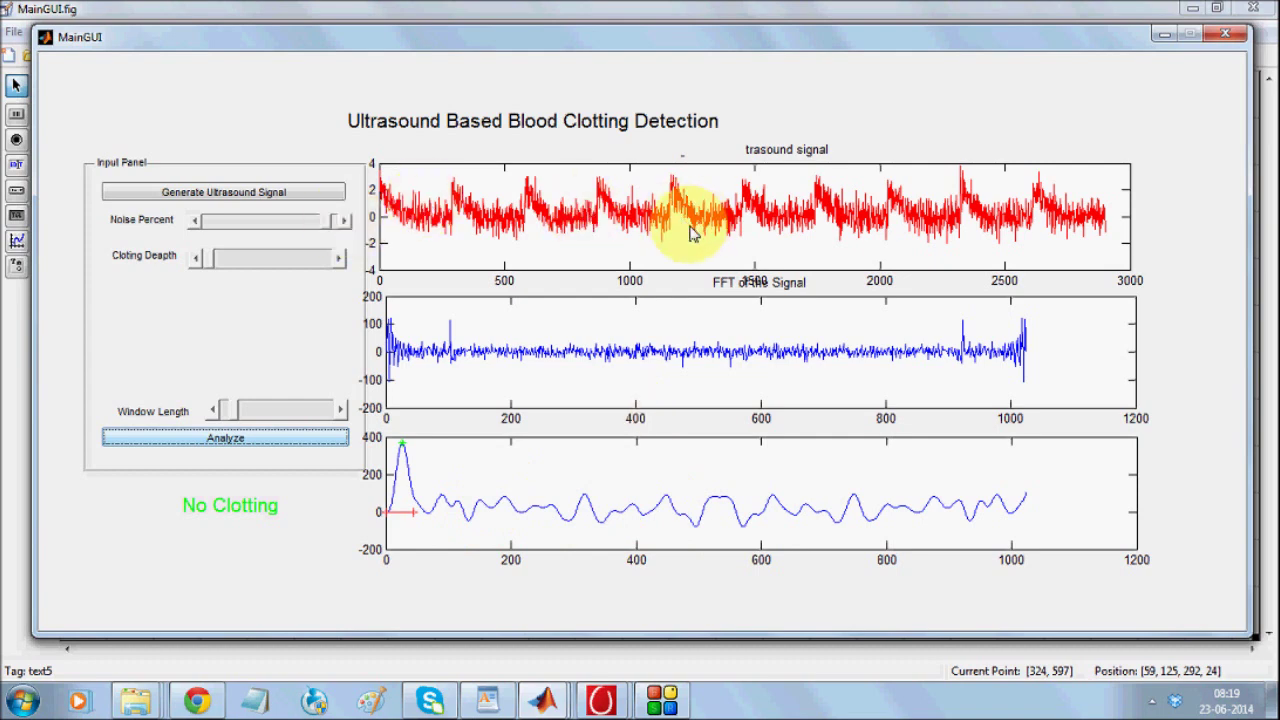
left_click_drag(206, 258, 268, 266)
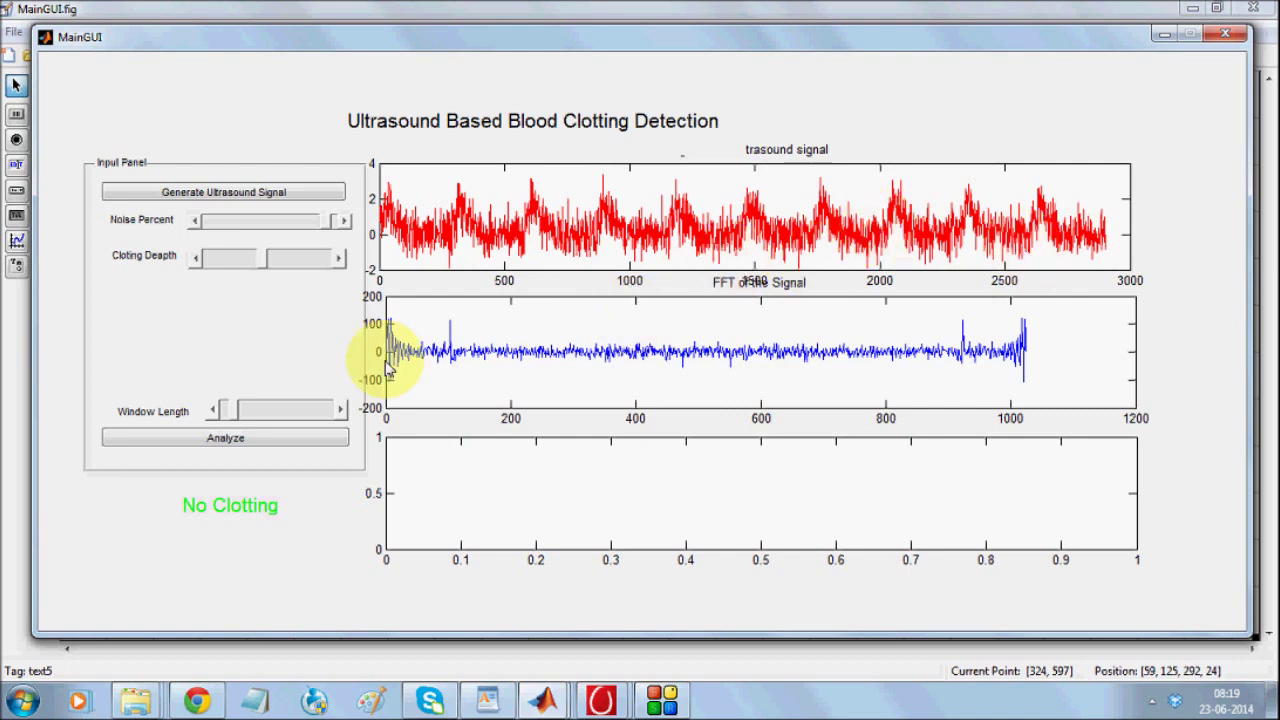
left_click(281, 447)
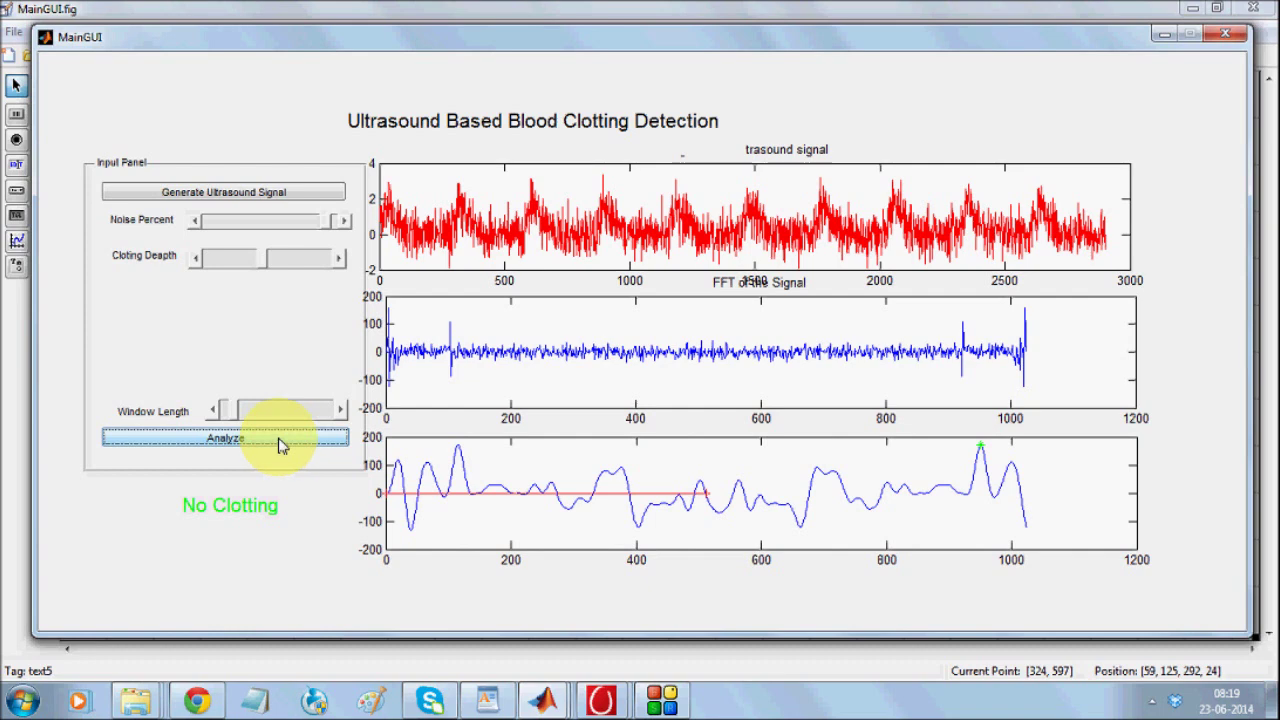
Step: Lengthen the analysis window and lower noise in steps, analyzing each cleaner signal
left_click(232, 416)
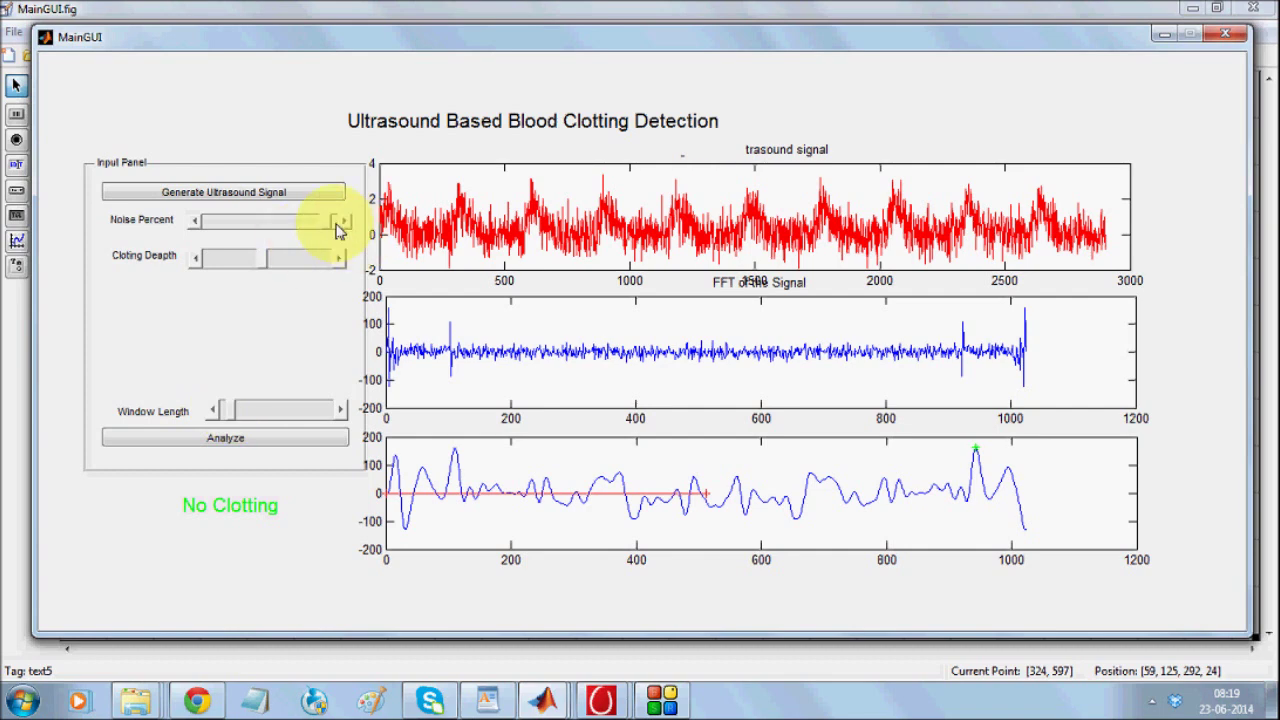
mouse_move(234, 409)
left_mouse_down()
mouse_move(223, 409)
mouse_move(256, 414)
mouse_move(232, 414)
left_mouse_up()
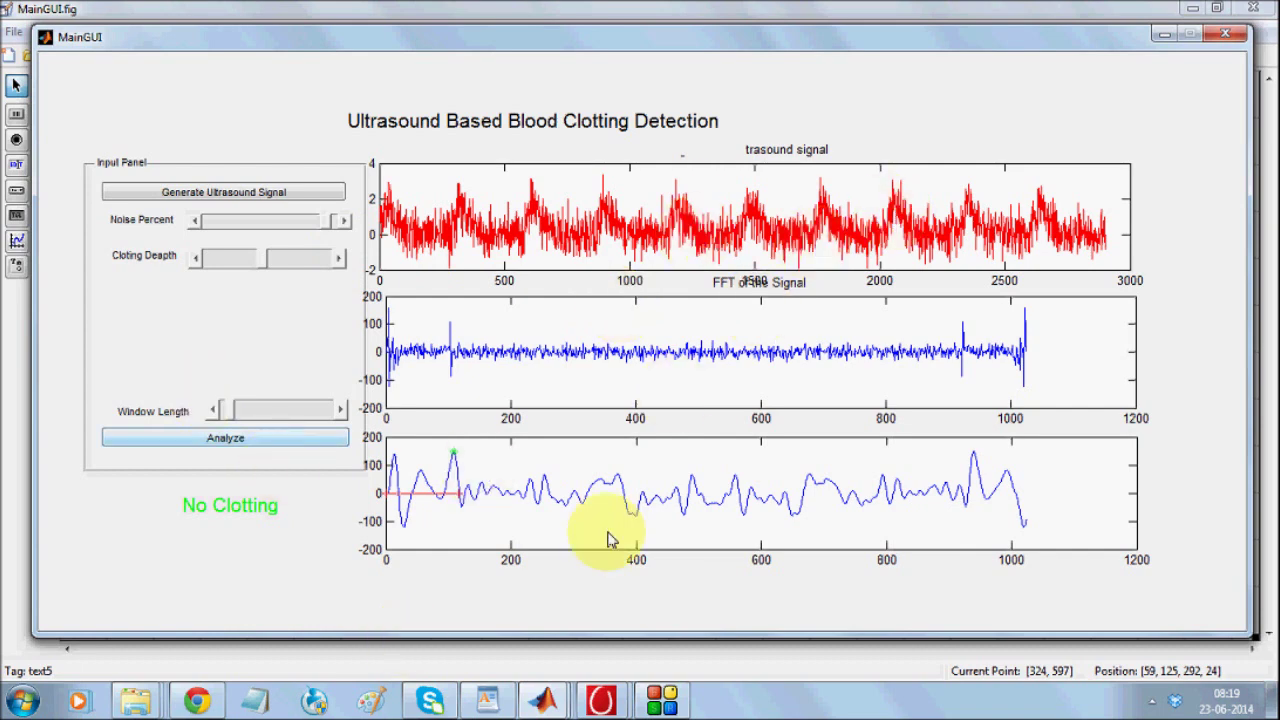
left_click(321, 225)
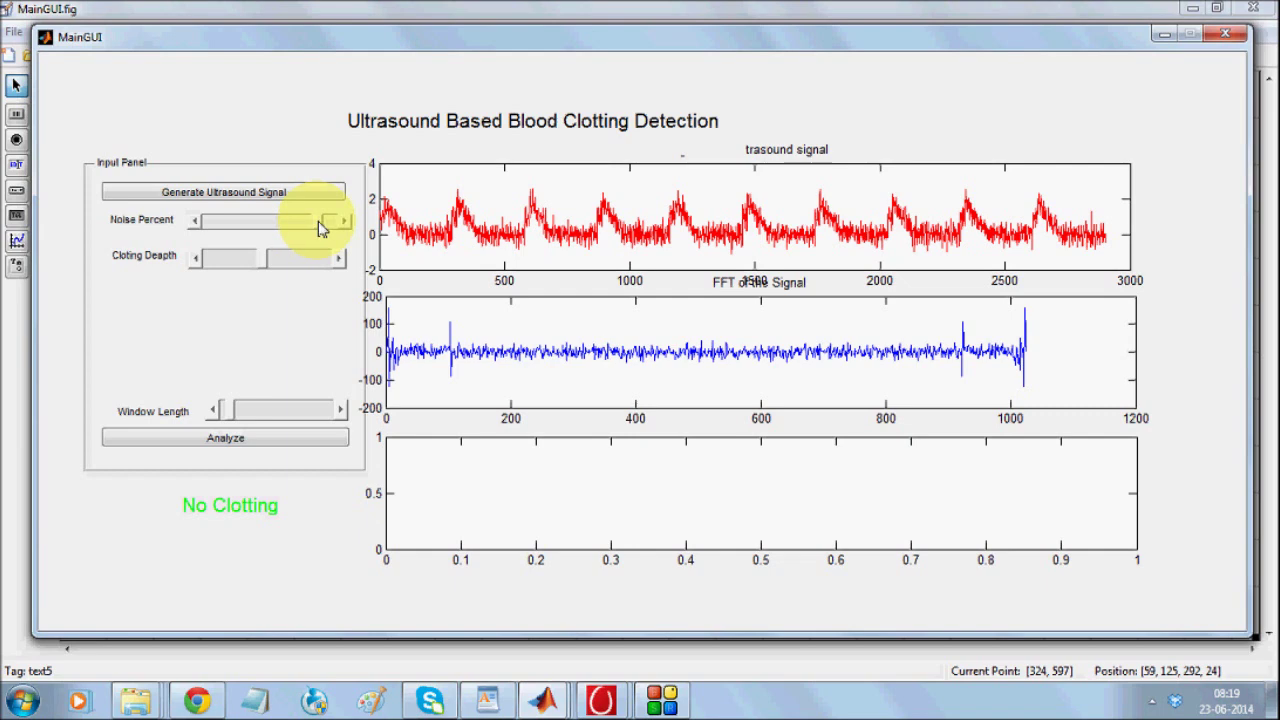
left_click(229, 440)
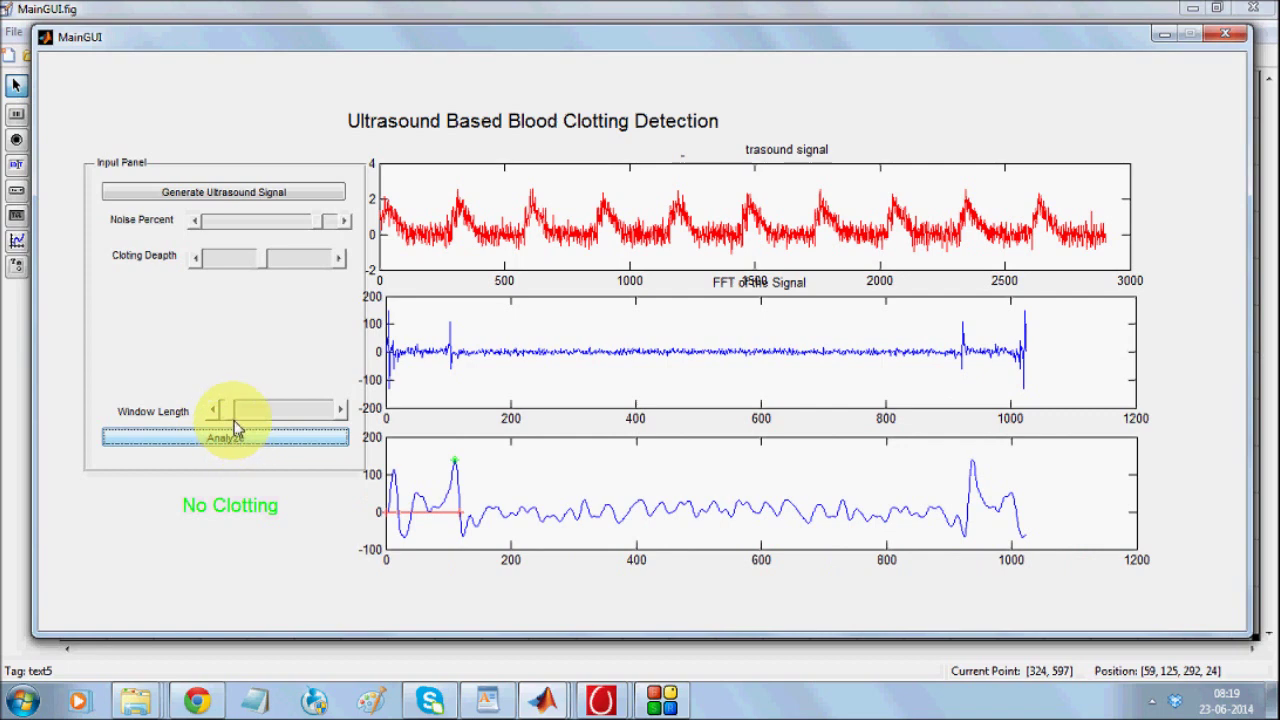
left_click(240, 420)
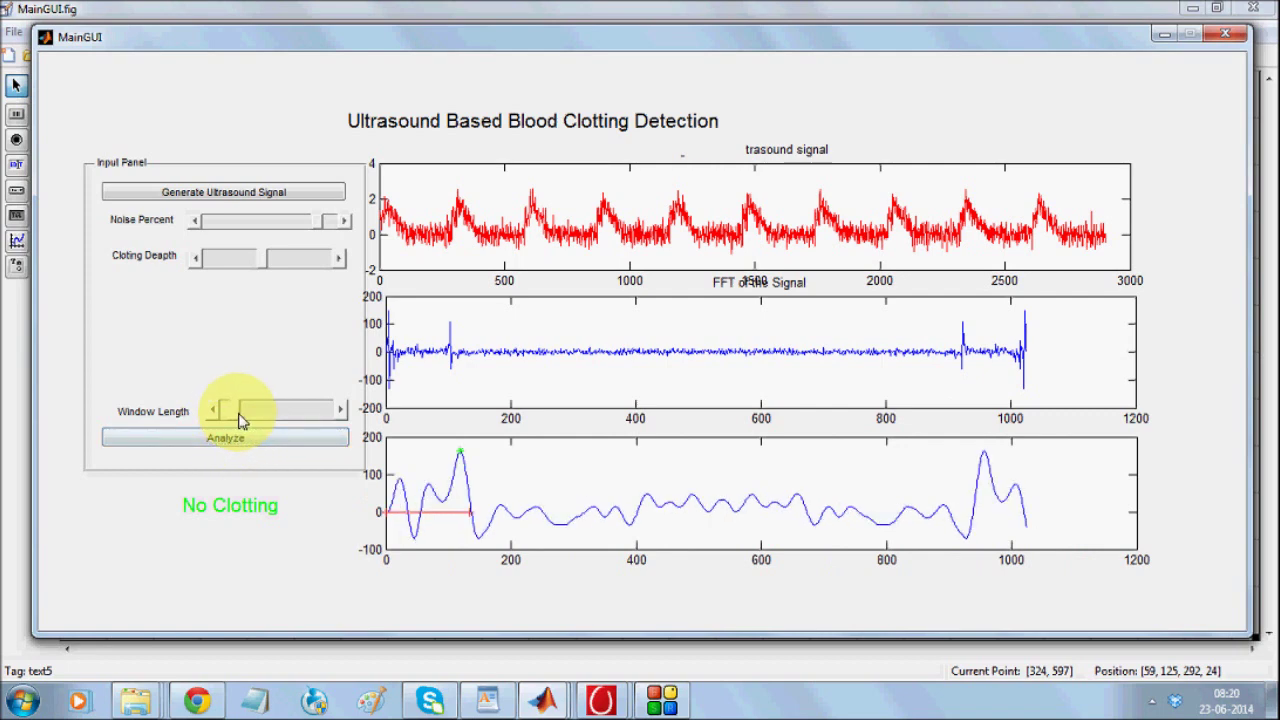
left_click(320, 228)
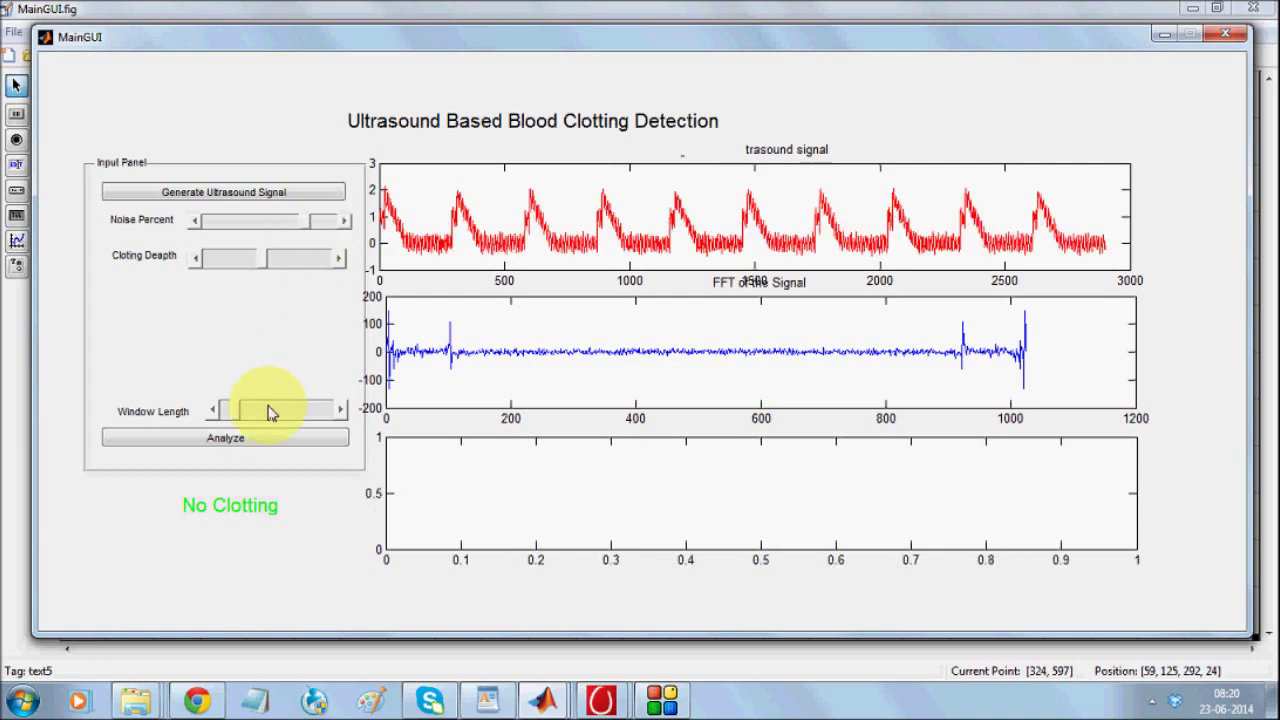
left_click(230, 442)
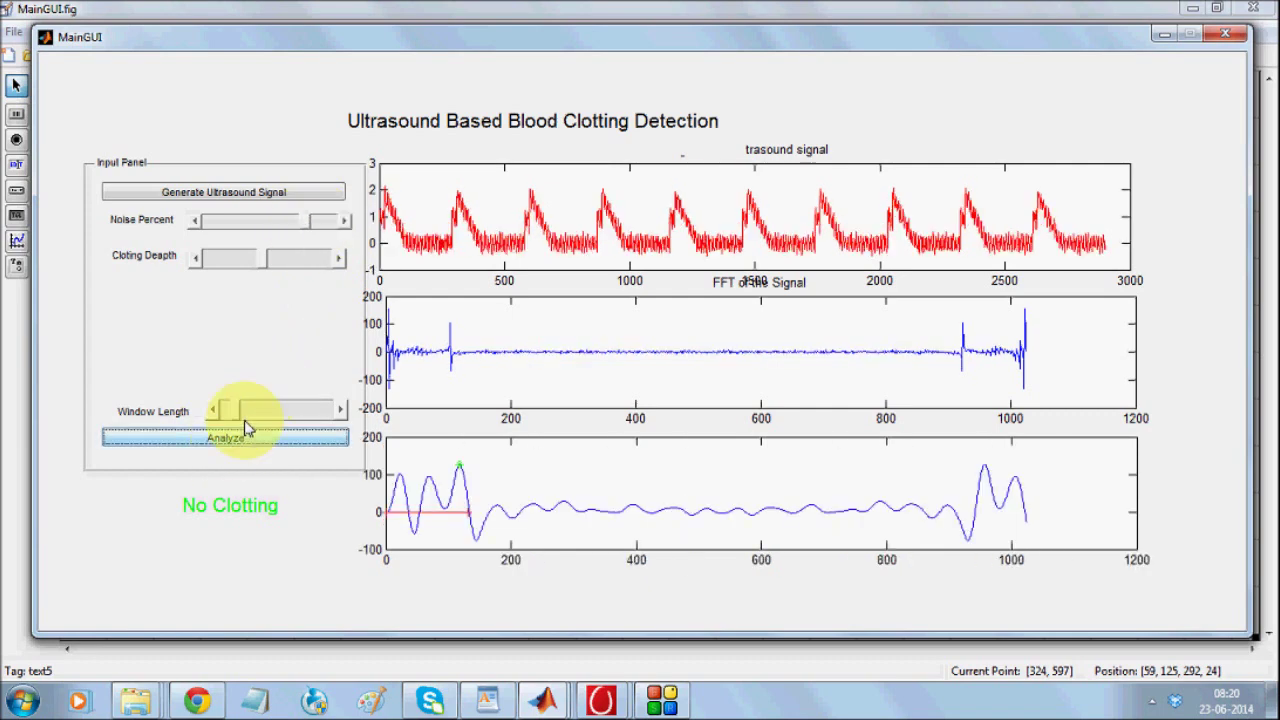
Step: Shorten the window, raise noise to maximum, and analyze the noisiest signal
left_click(247, 414)
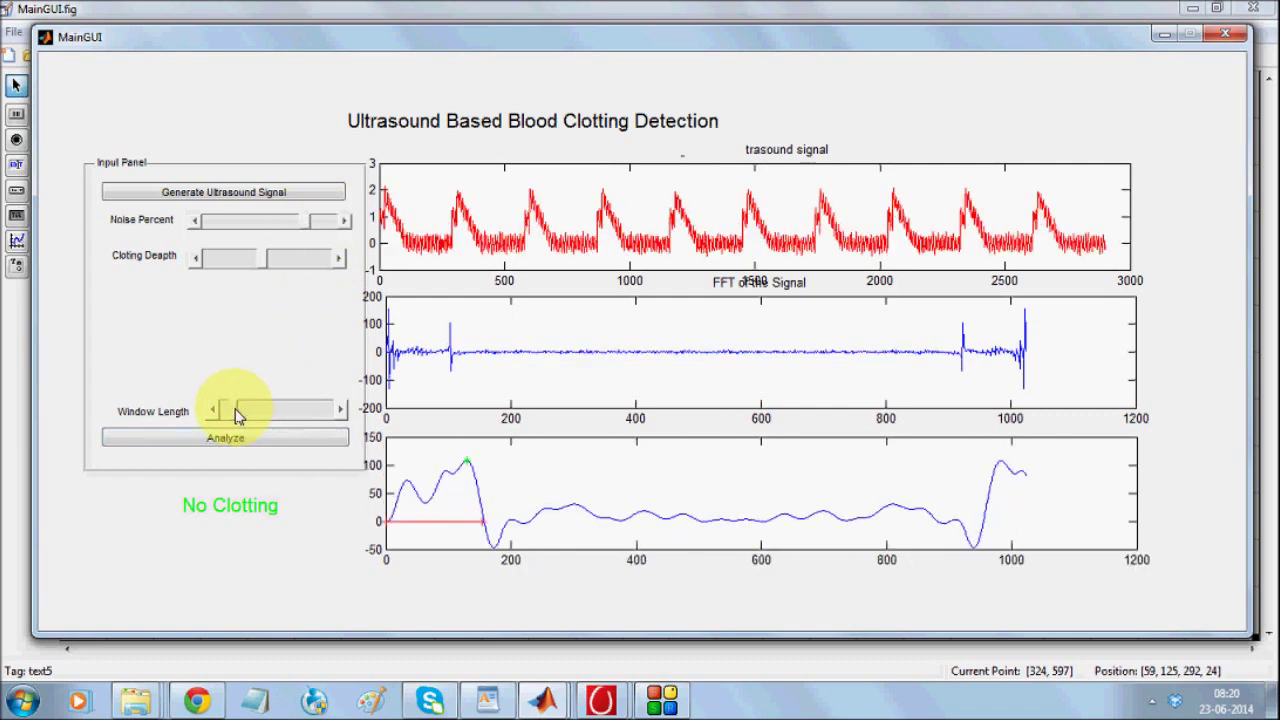
left_click(238, 414)
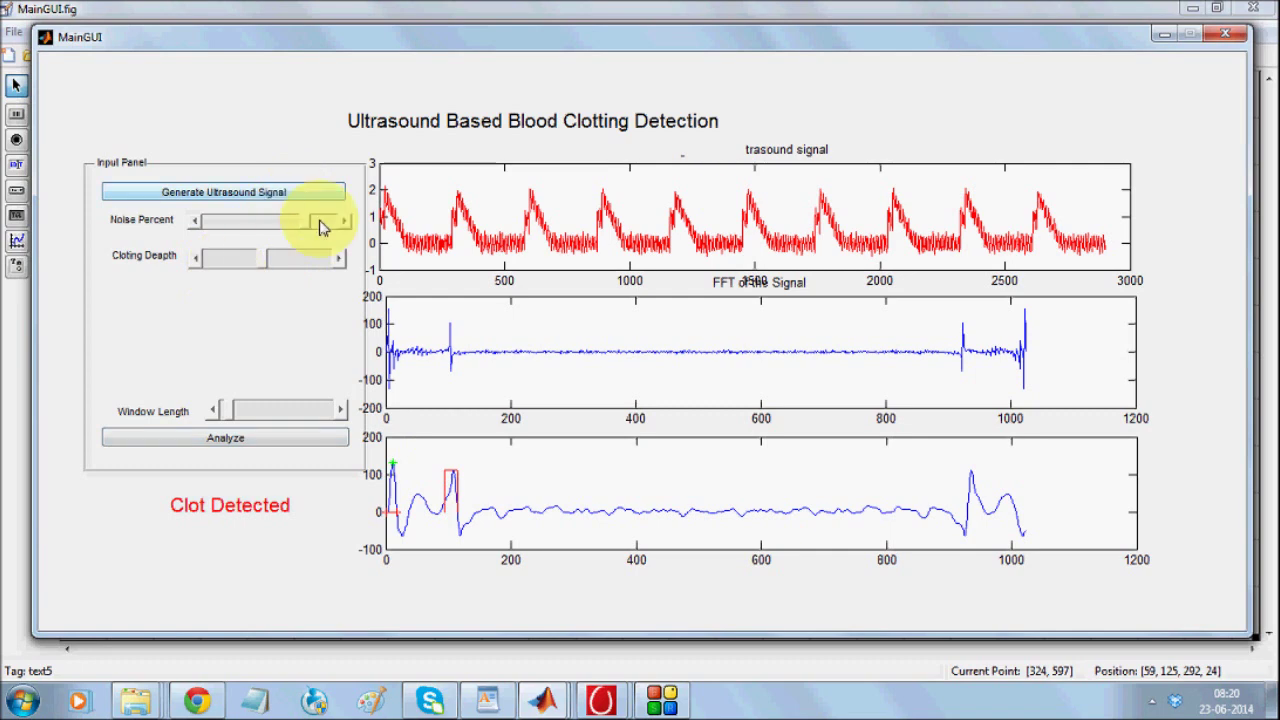
left_click_drag(313, 230, 323, 223)
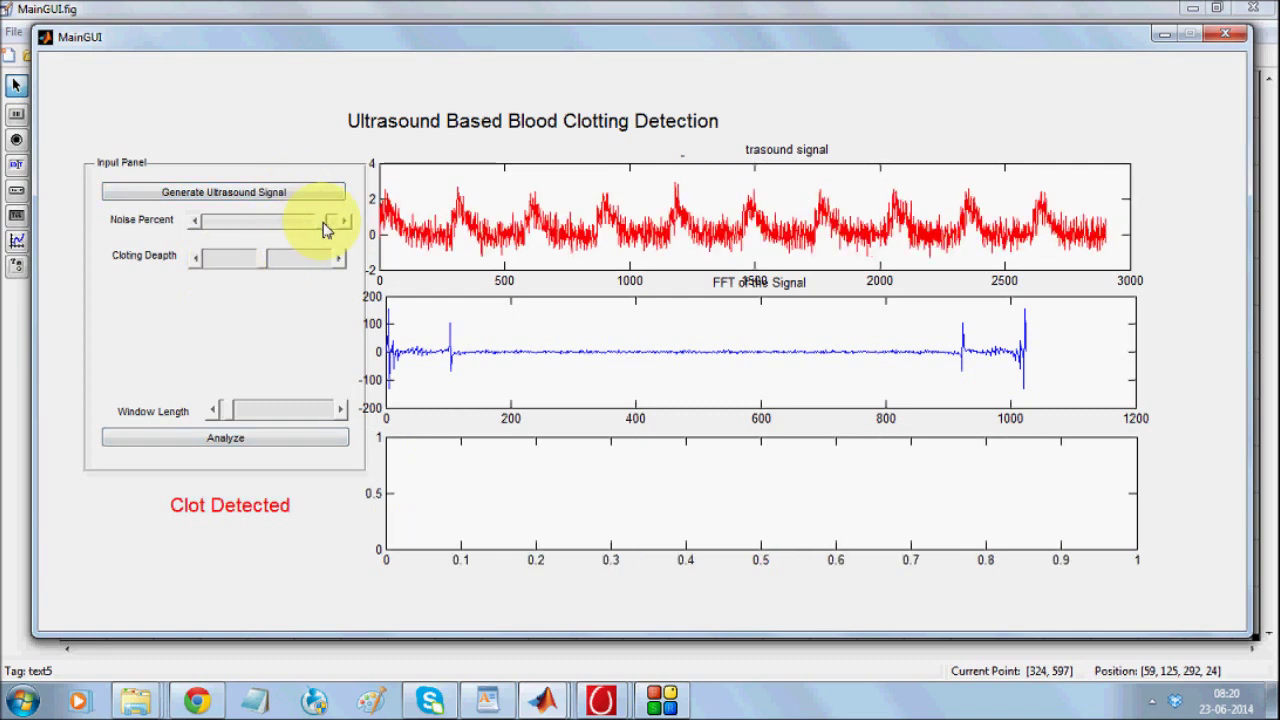
left_click(266, 437)
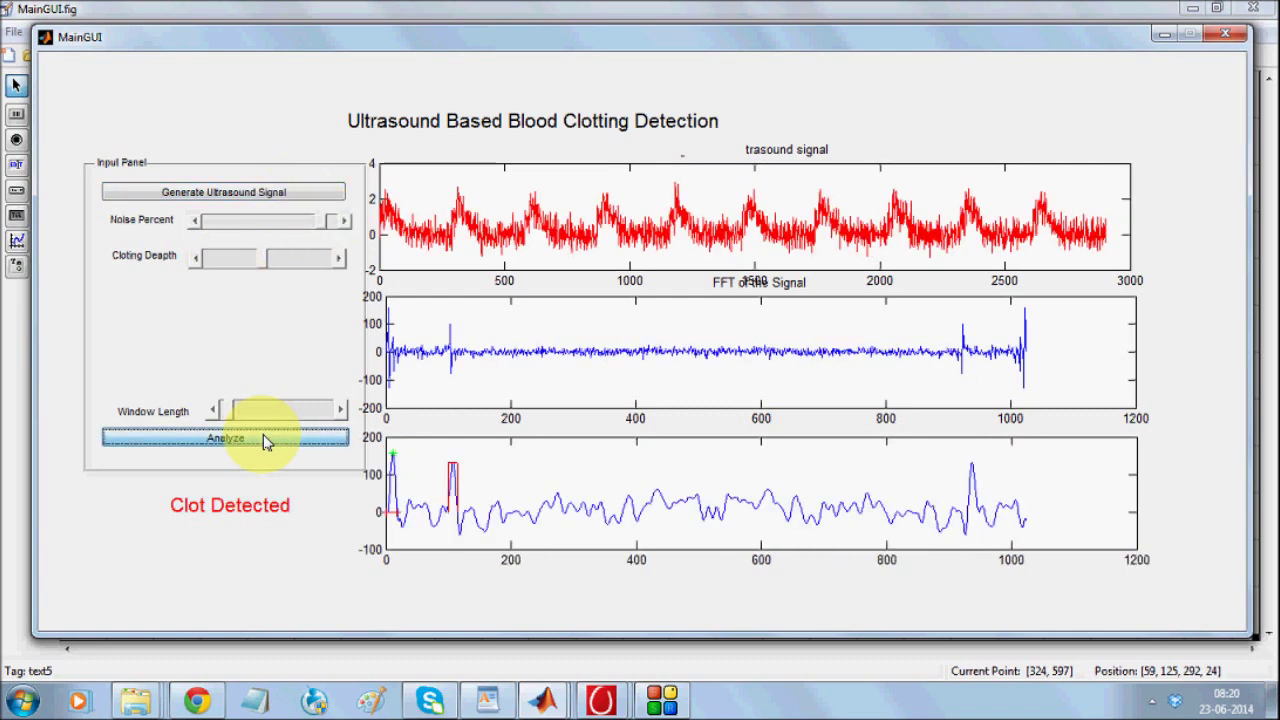
left_click(334, 221)
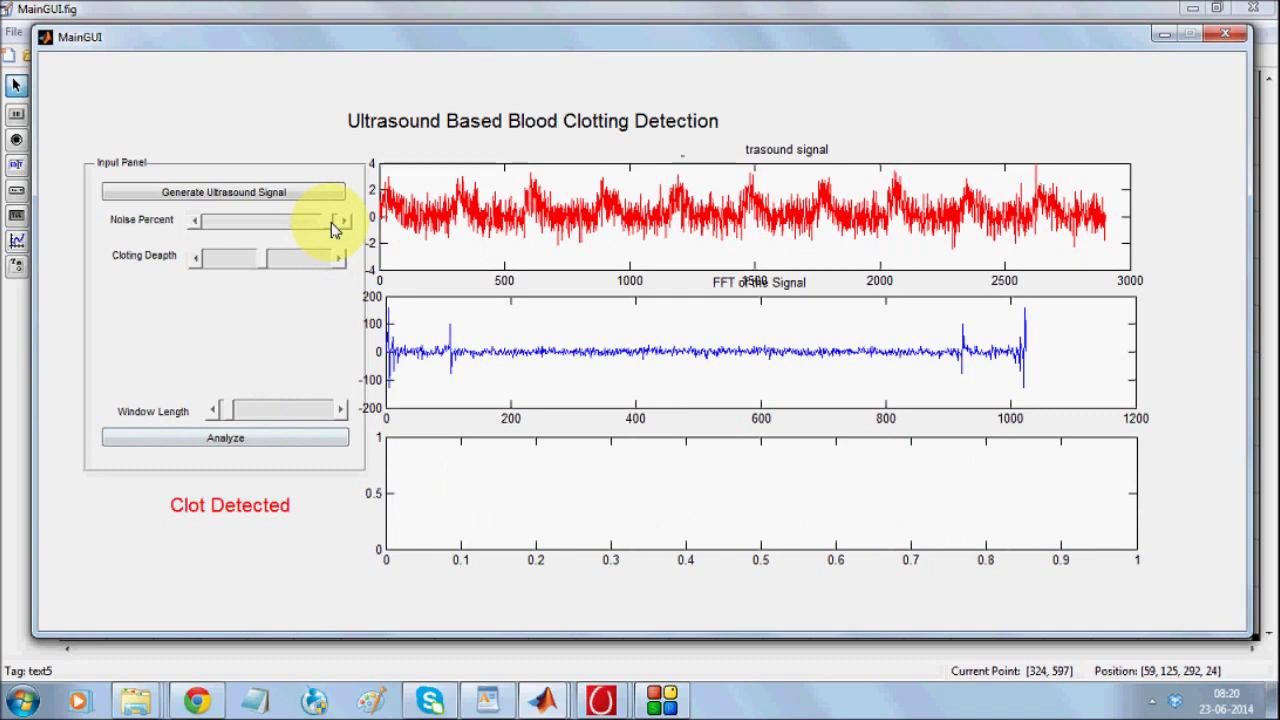
left_click(258, 441)
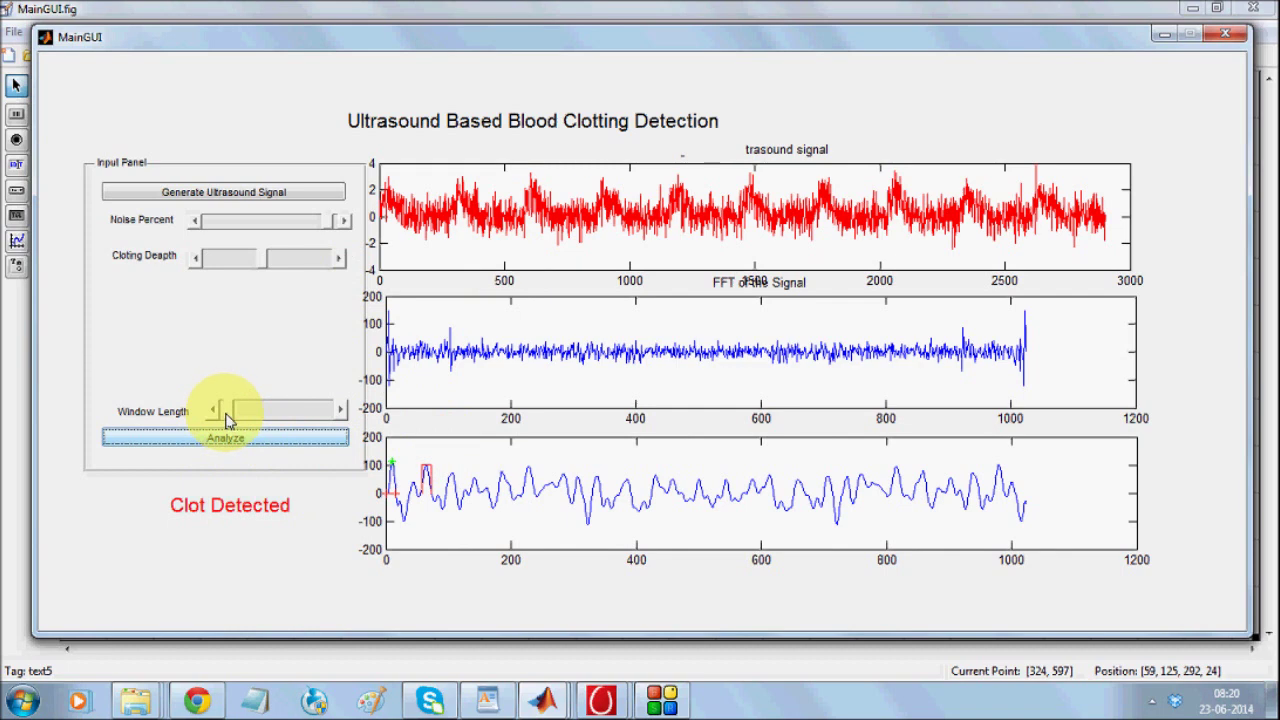
Step: Analyze with noise near minimum, then at the lowest clotting depth
left_click_drag(330, 224, 213, 224)
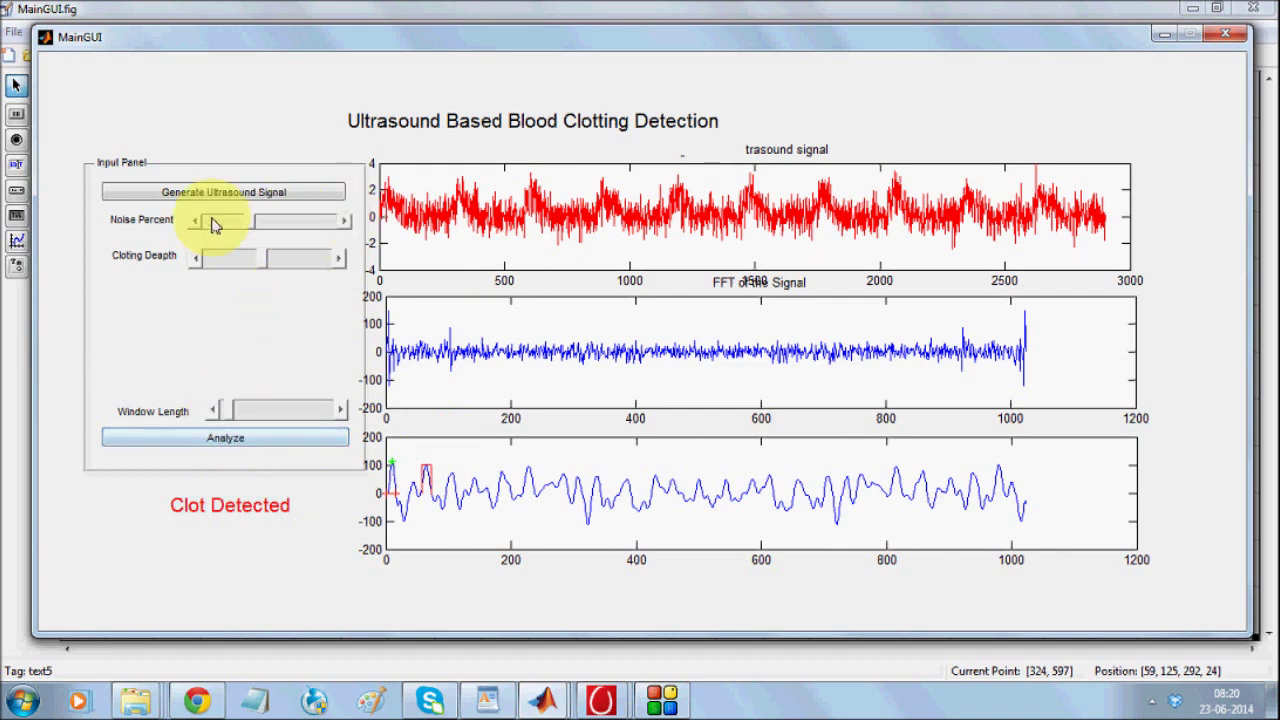
left_click(246, 443)
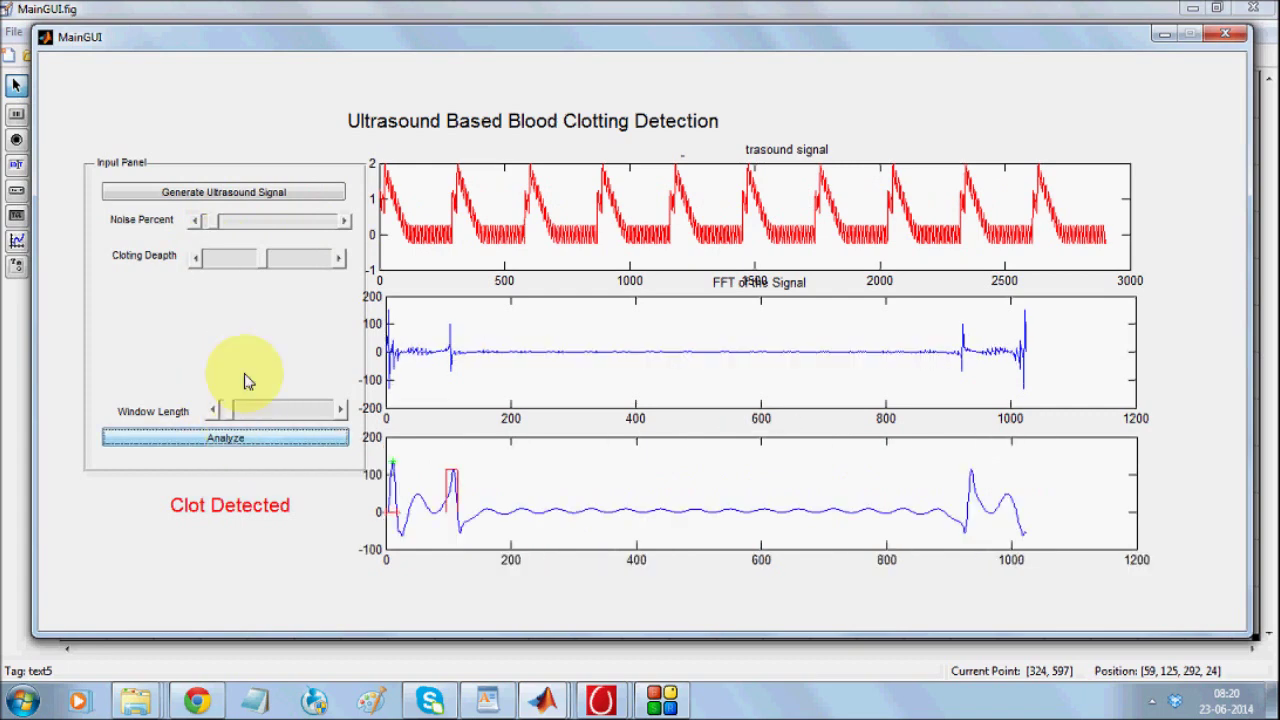
left_click_drag(267, 270, 212, 258)
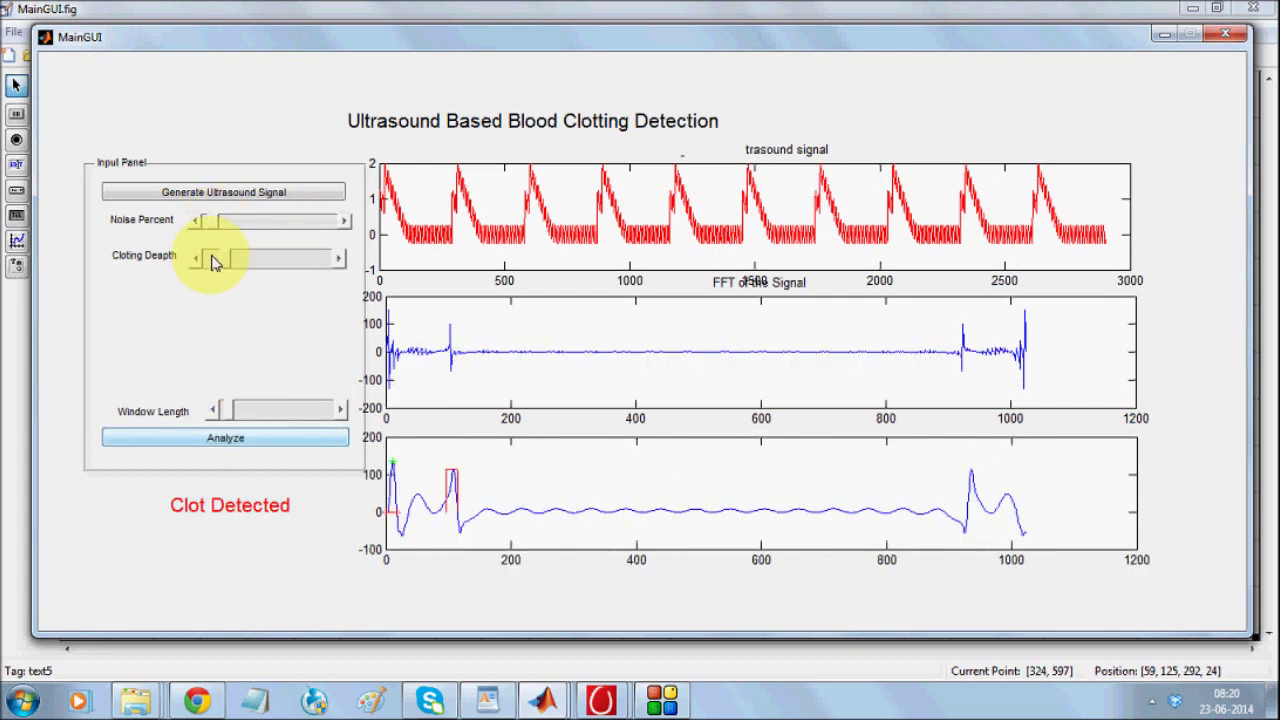
left_click(246, 444)
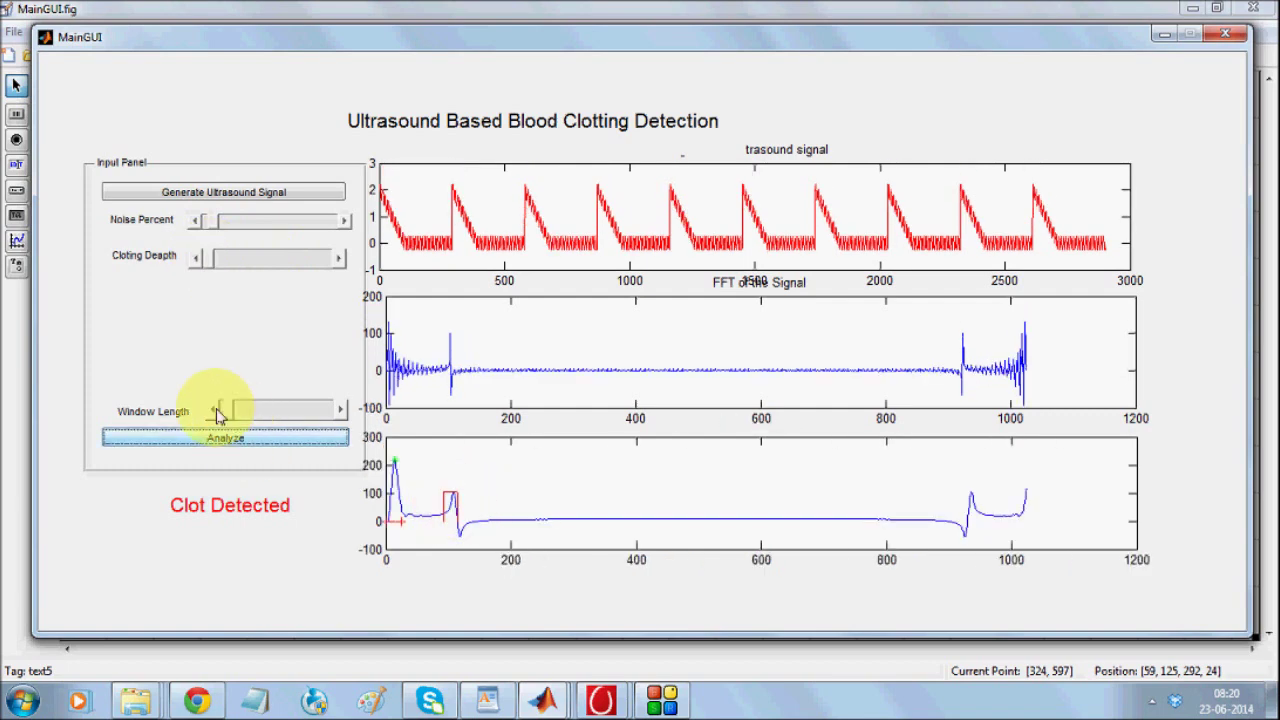
Step: Lengthen the window slightly, raise clotting depth, re-analyze, then lengthen the window again
left_click_drag(233, 413, 238, 413)
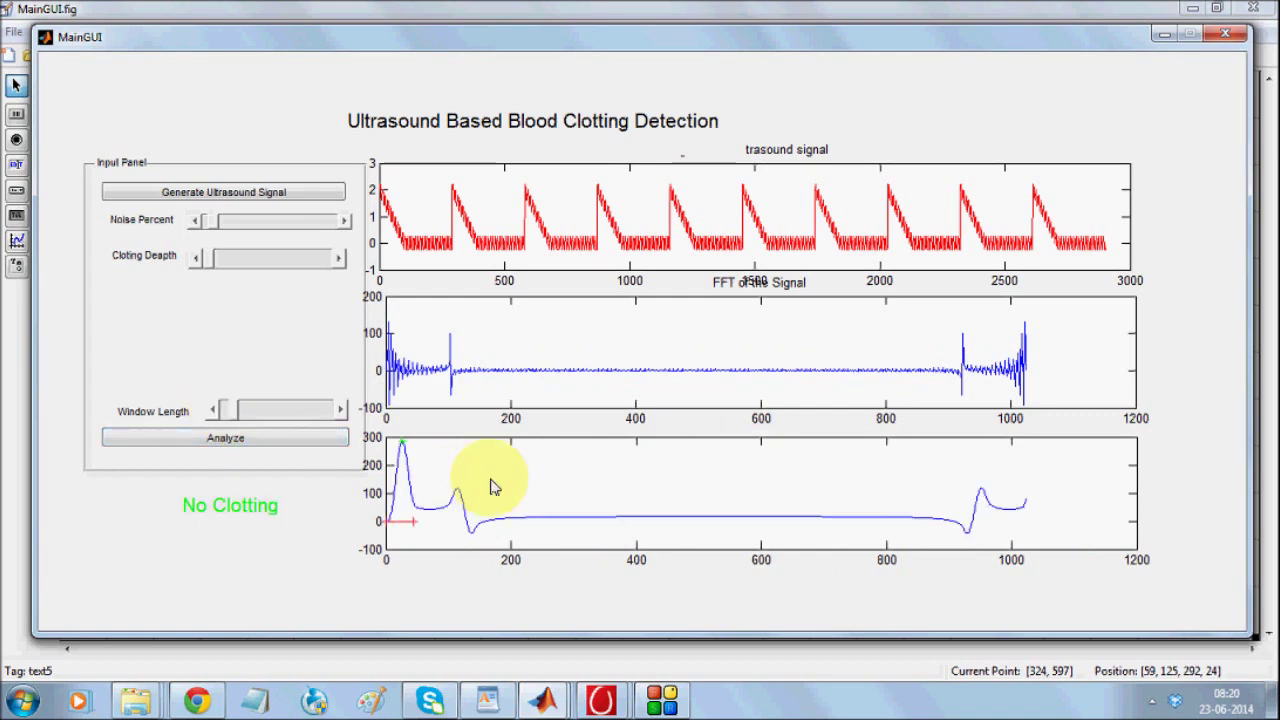
left_click_drag(218, 263, 302, 261)
left_click(249, 437)
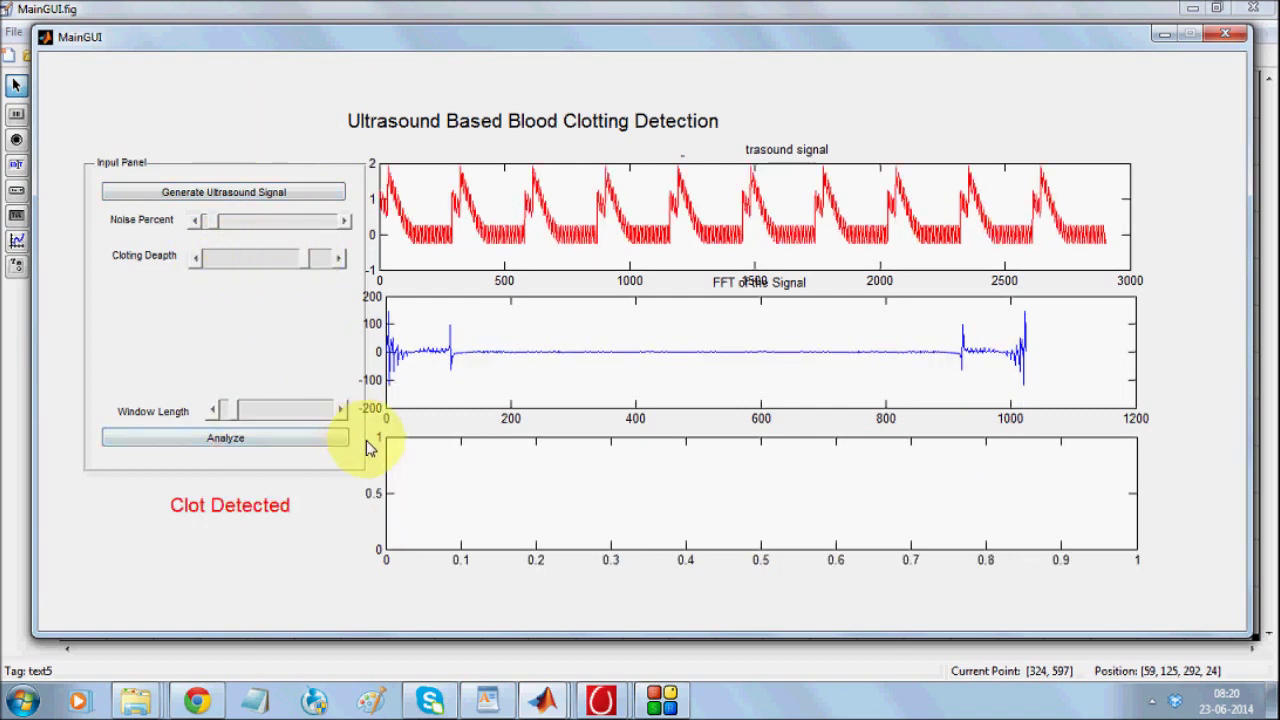
left_click(314, 442)
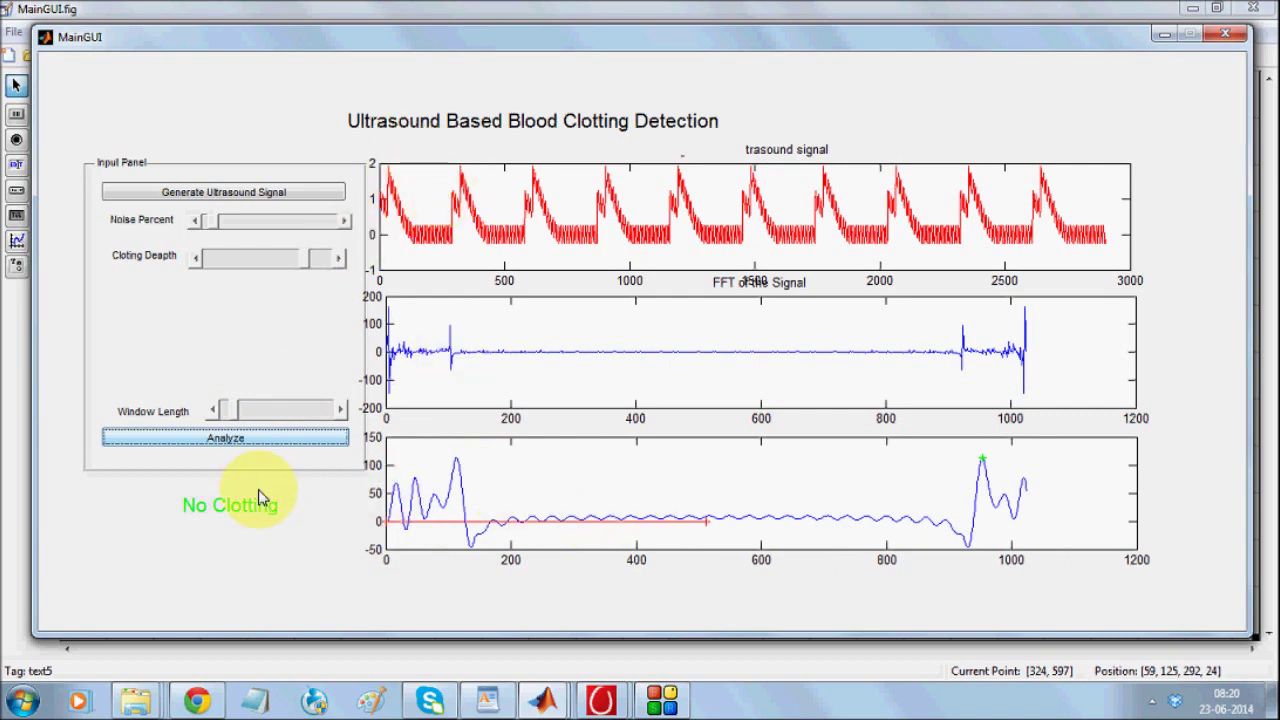
left_click_drag(227, 408, 233, 415)
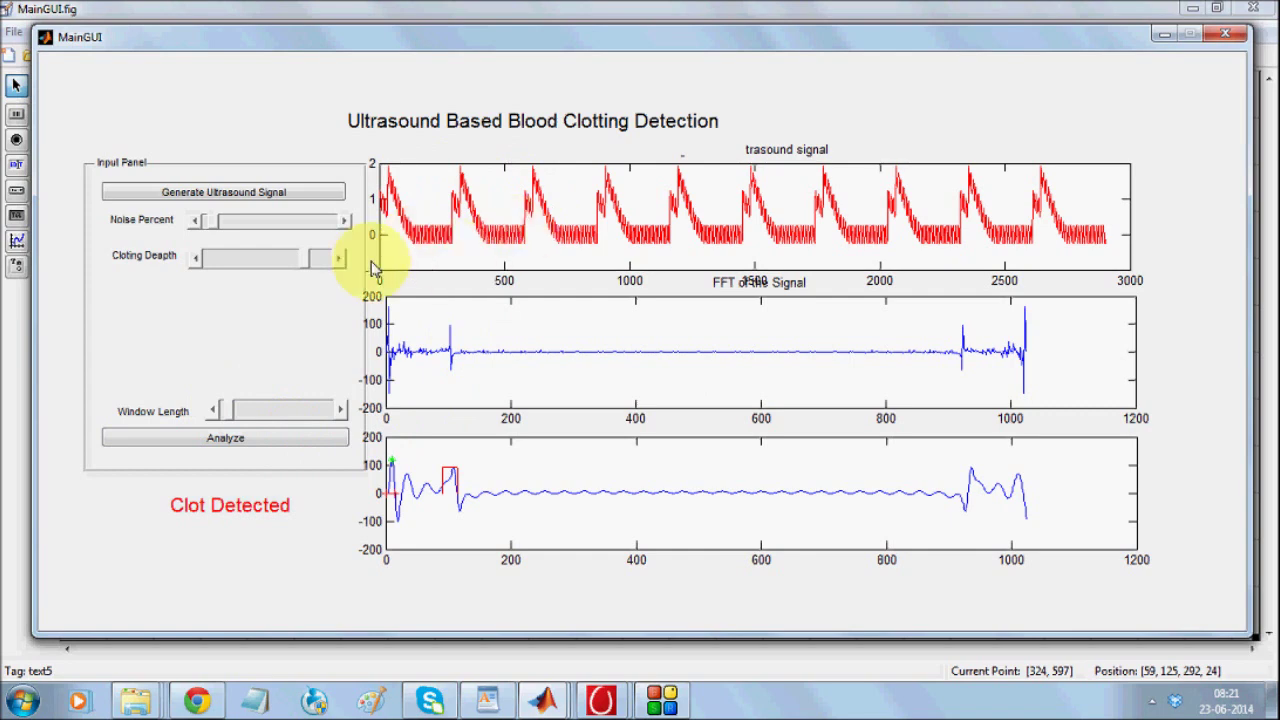
Step: Lower clotting depth in two steps, analyzing after each
left_click_drag(305, 265, 266, 266)
left_click(295, 443)
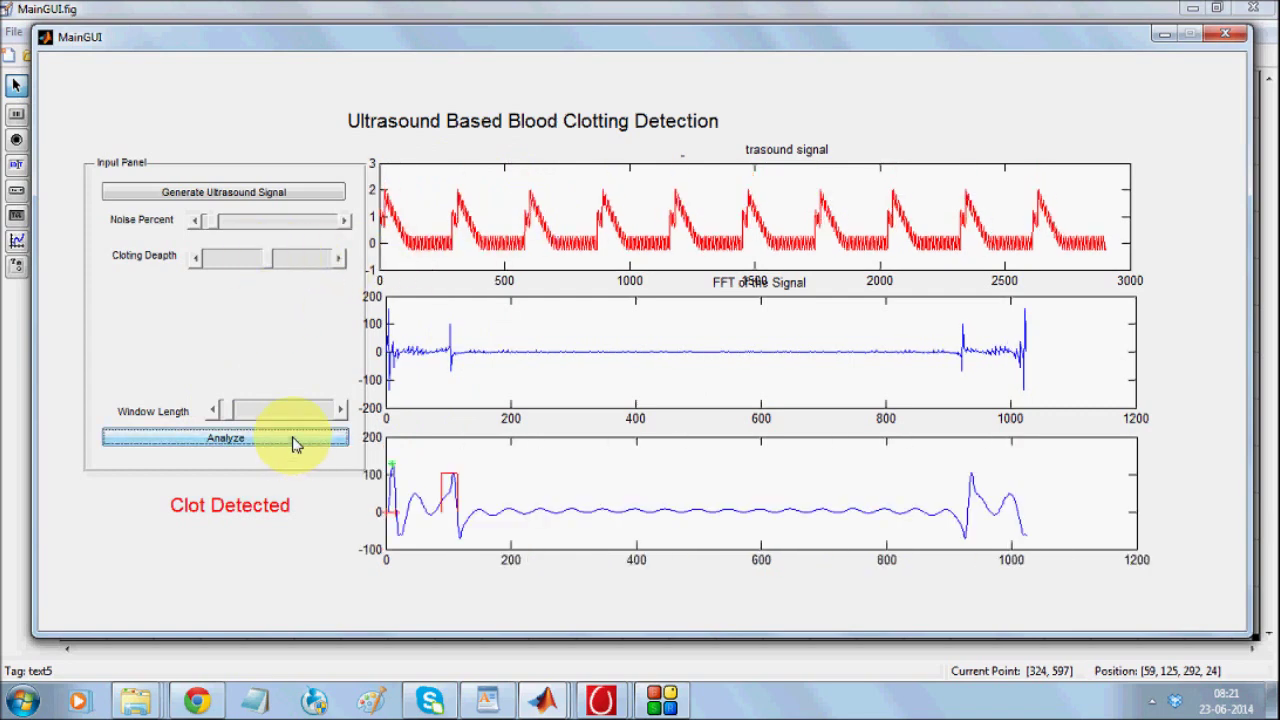
left_click_drag(273, 268, 240, 268)
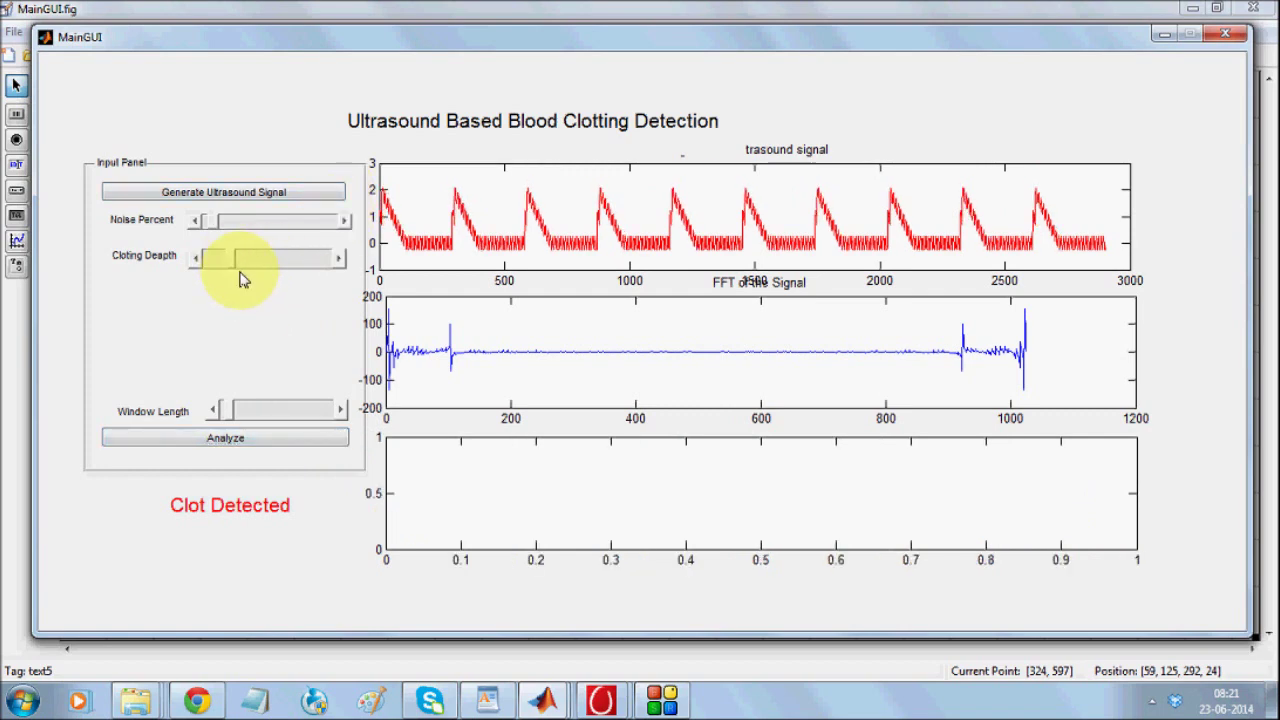
left_click(268, 443)
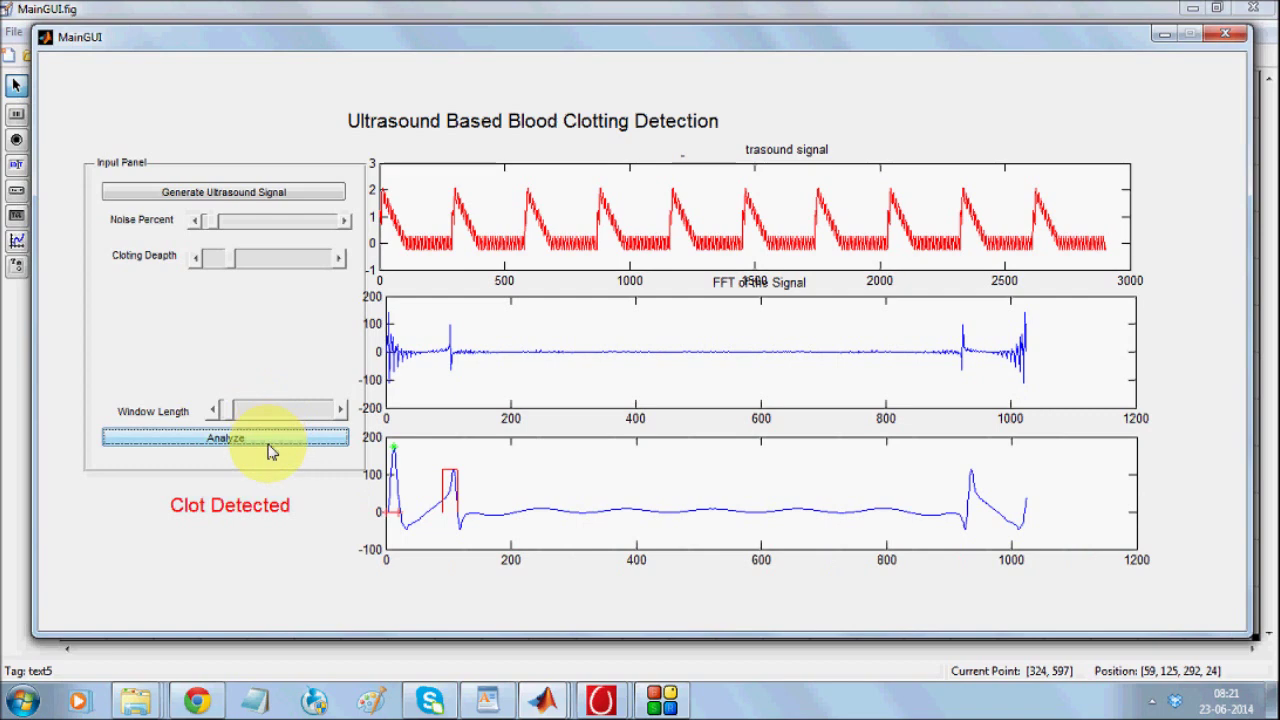
Step: Analyze at minimum clotting depth, then lengthen the window slightly
left_click_drag(232, 260, 163, 250)
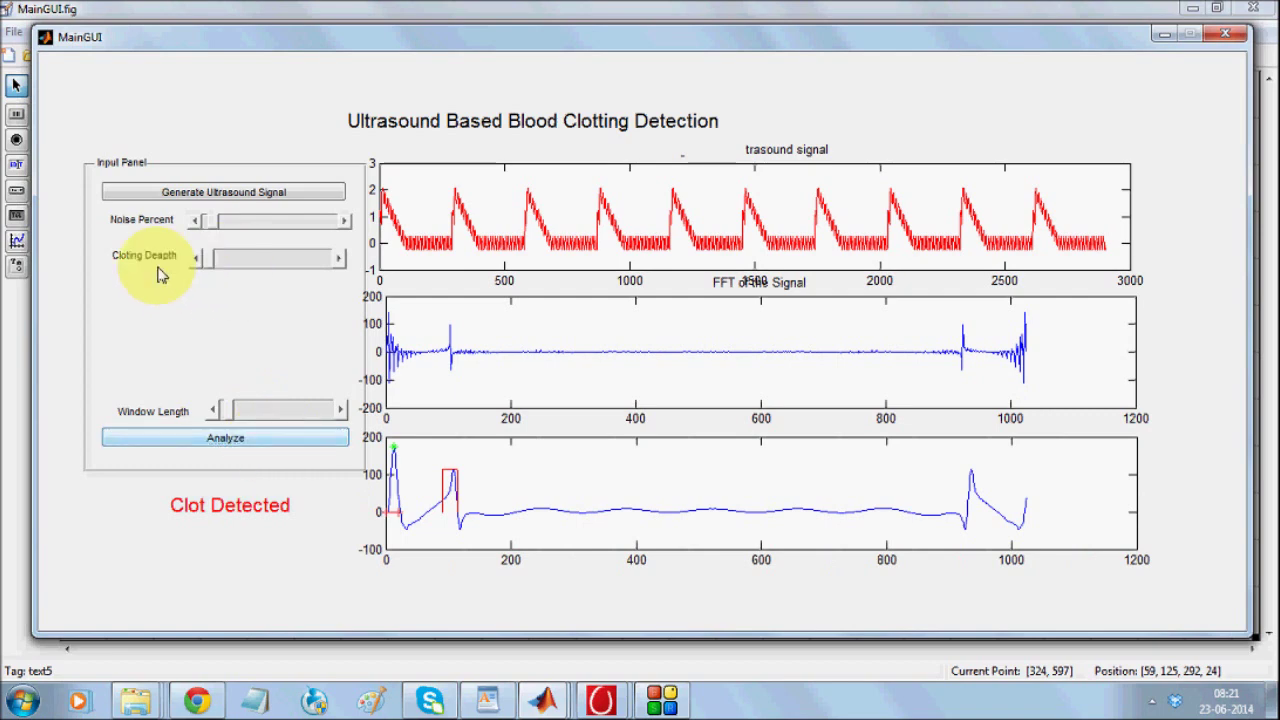
left_click(270, 447)
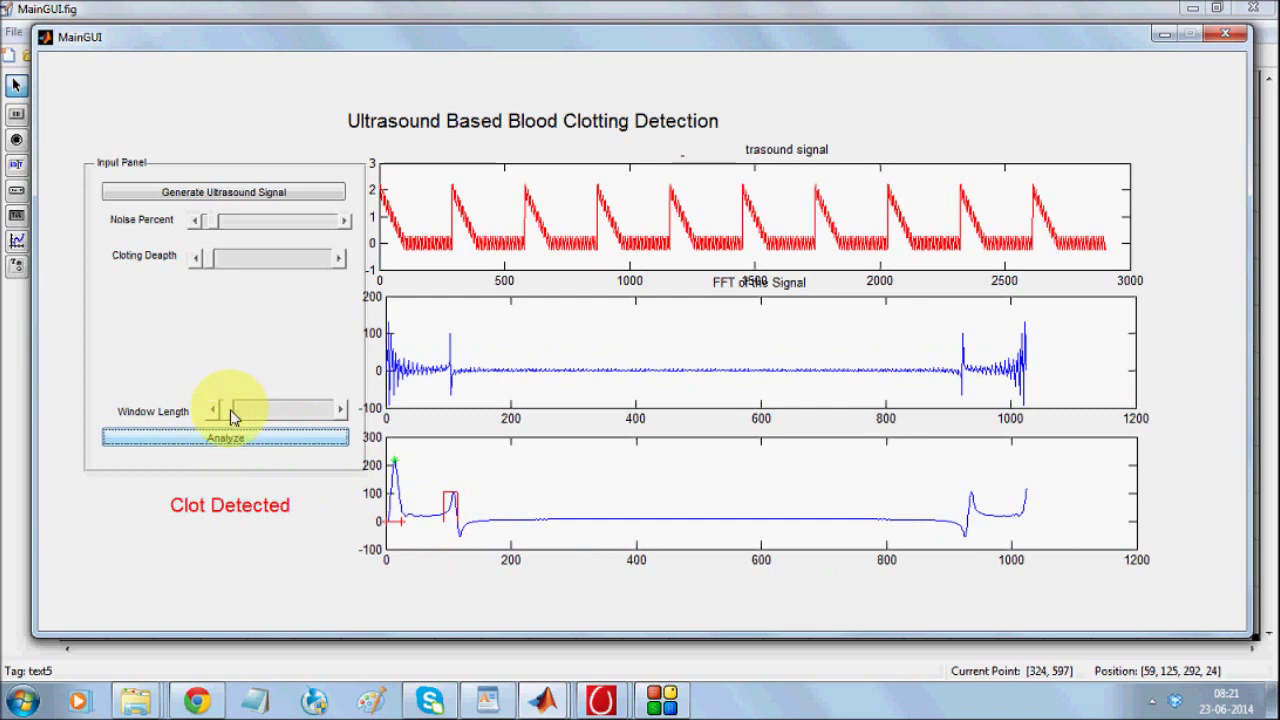
left_click_drag(232, 410, 238, 417)
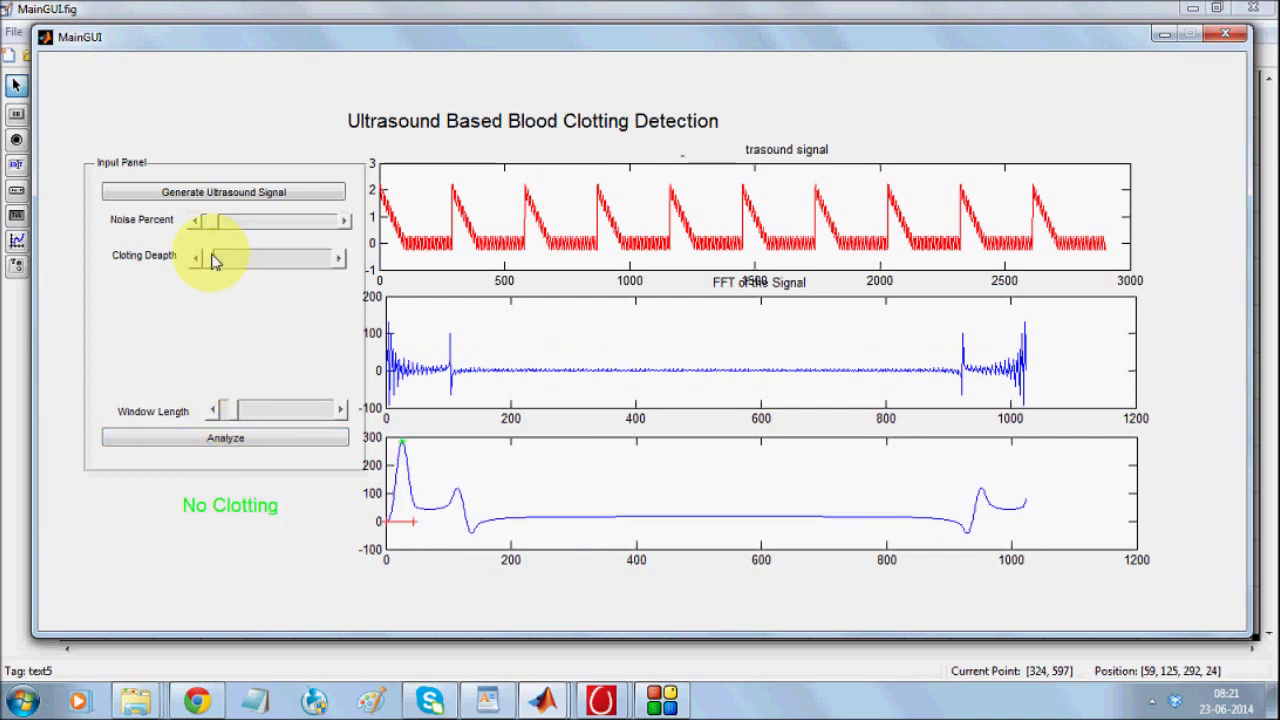
Step: Raise Noise Percent to near maximum, analyzing at each higher noise level
left_click_drag(236, 234, 290, 229)
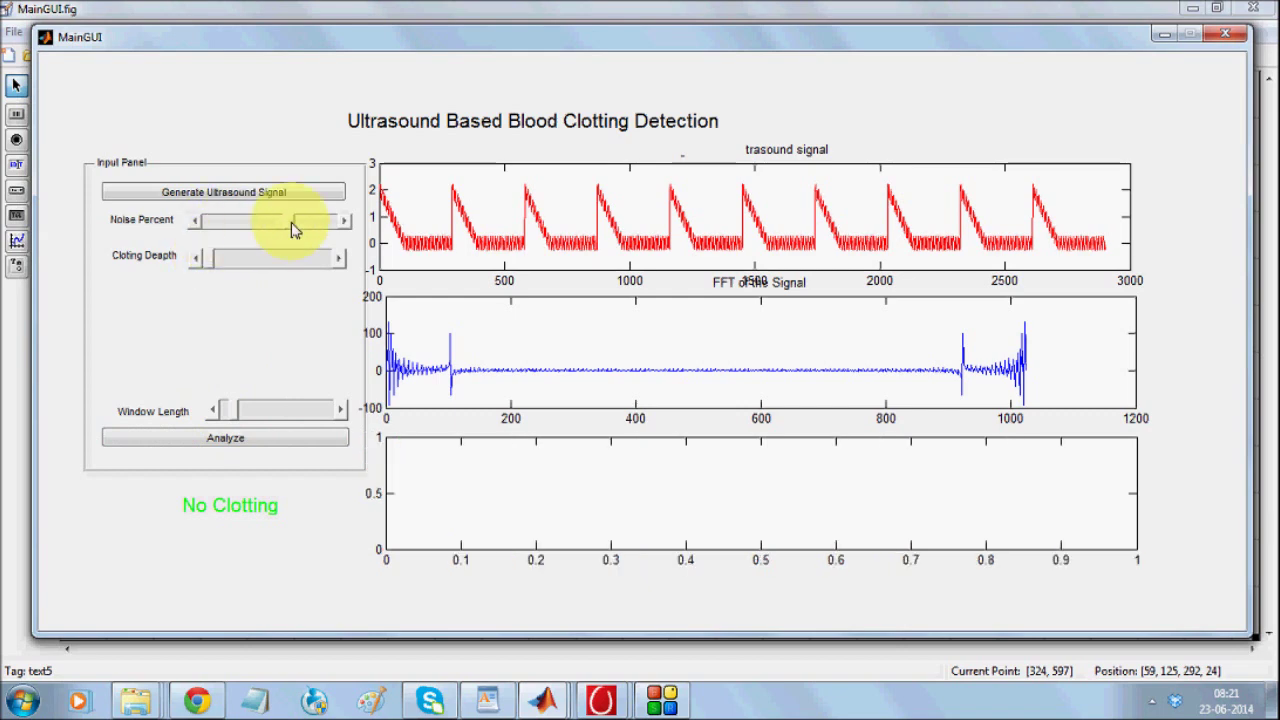
left_click(279, 440)
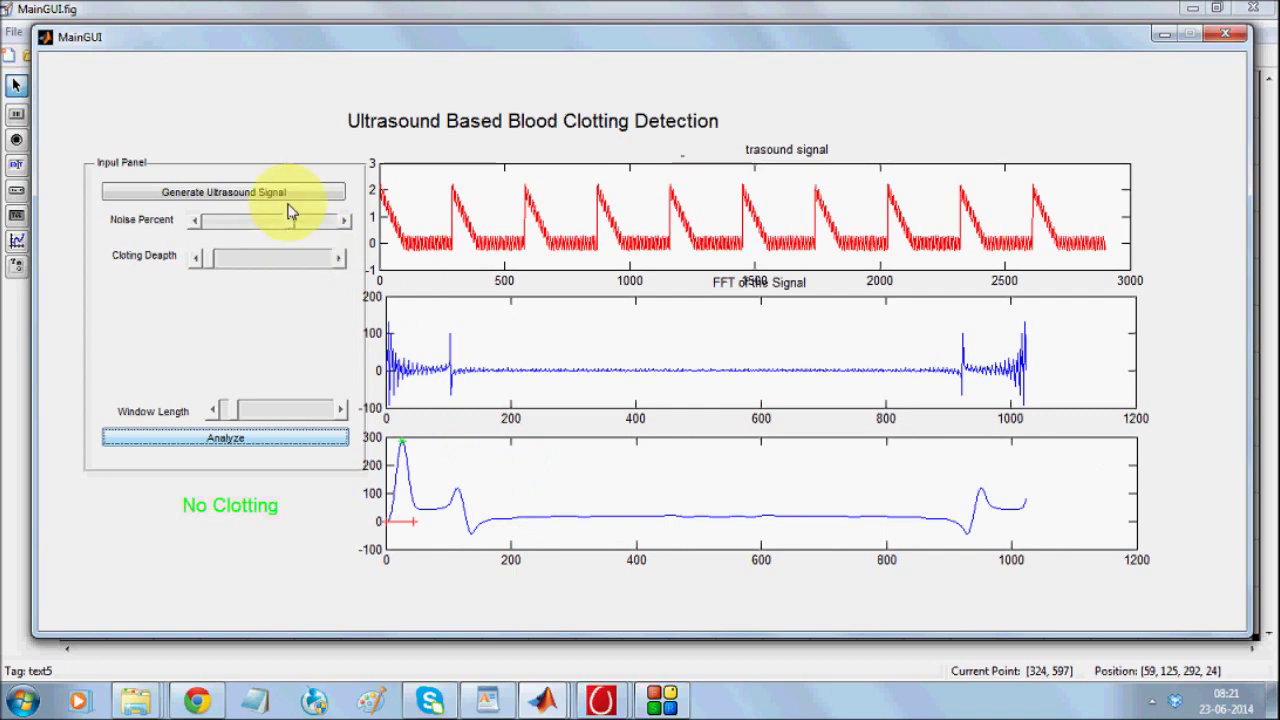
left_click_drag(293, 220, 331, 221)
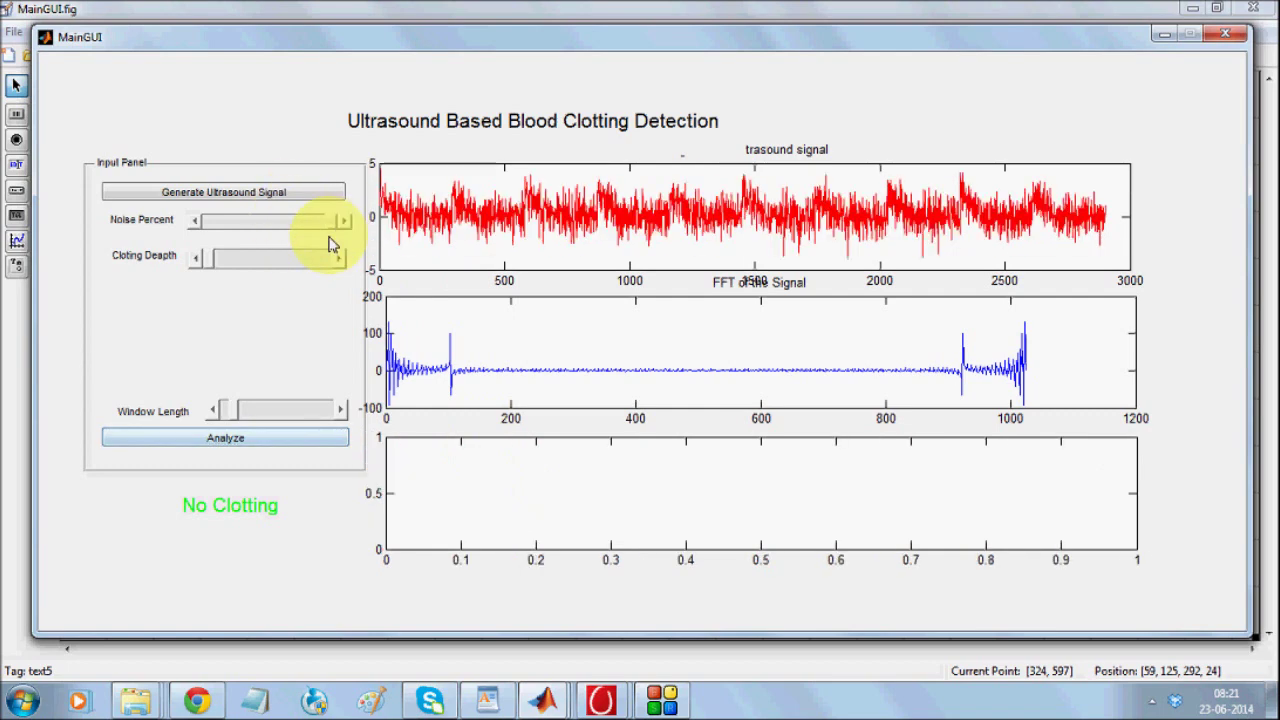
left_click(283, 442)
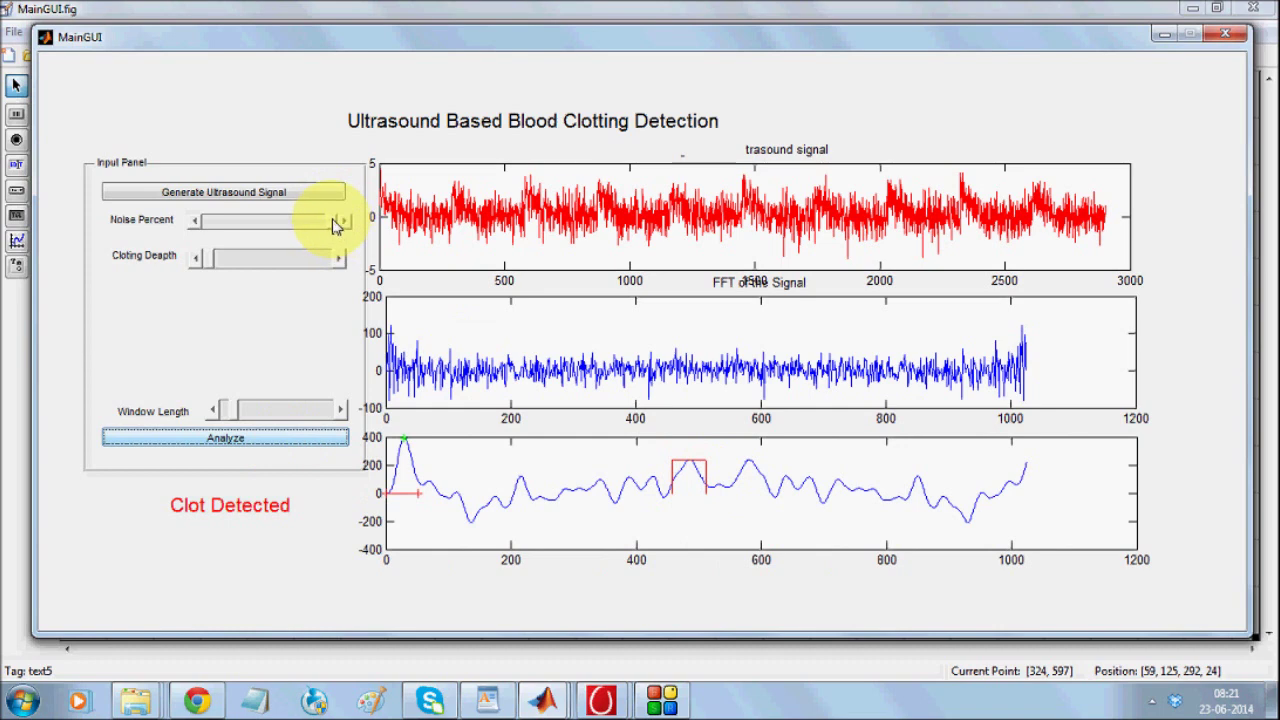
Step: Lower Noise Percent in steps, re-analyzing until the verdict reads No Clotting
left_click_drag(334, 224, 322, 224)
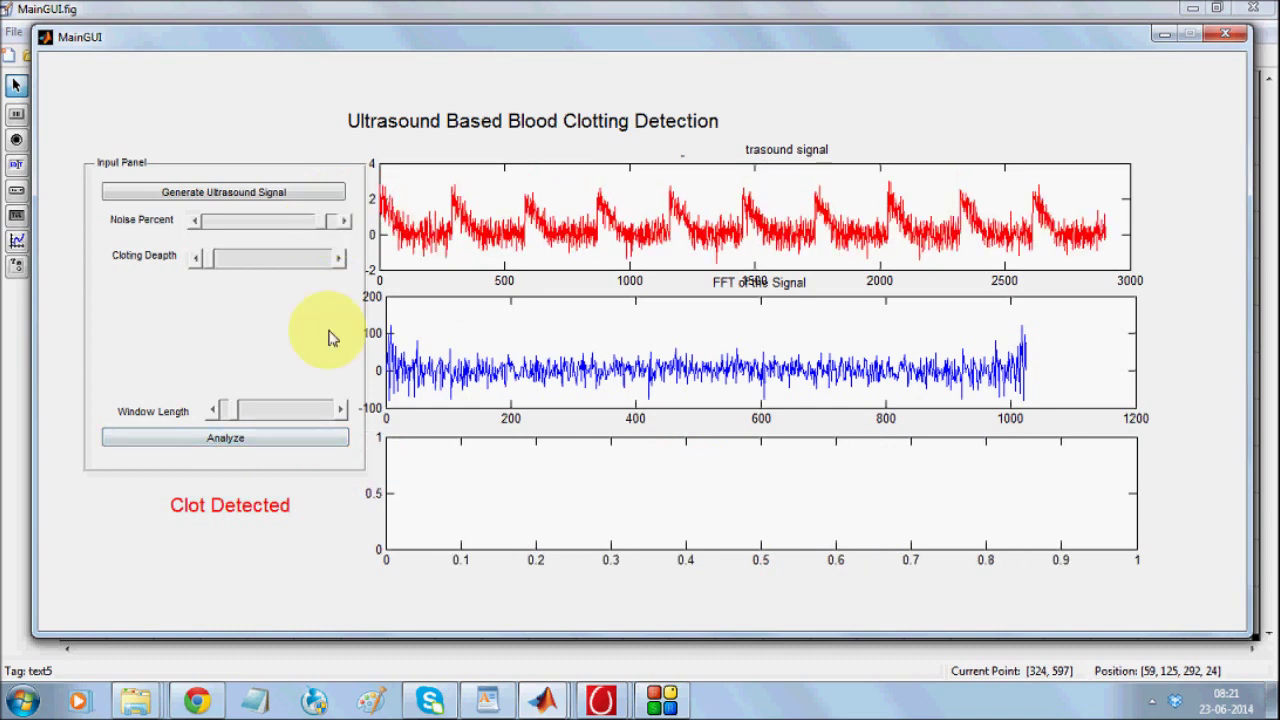
left_click(330, 440)
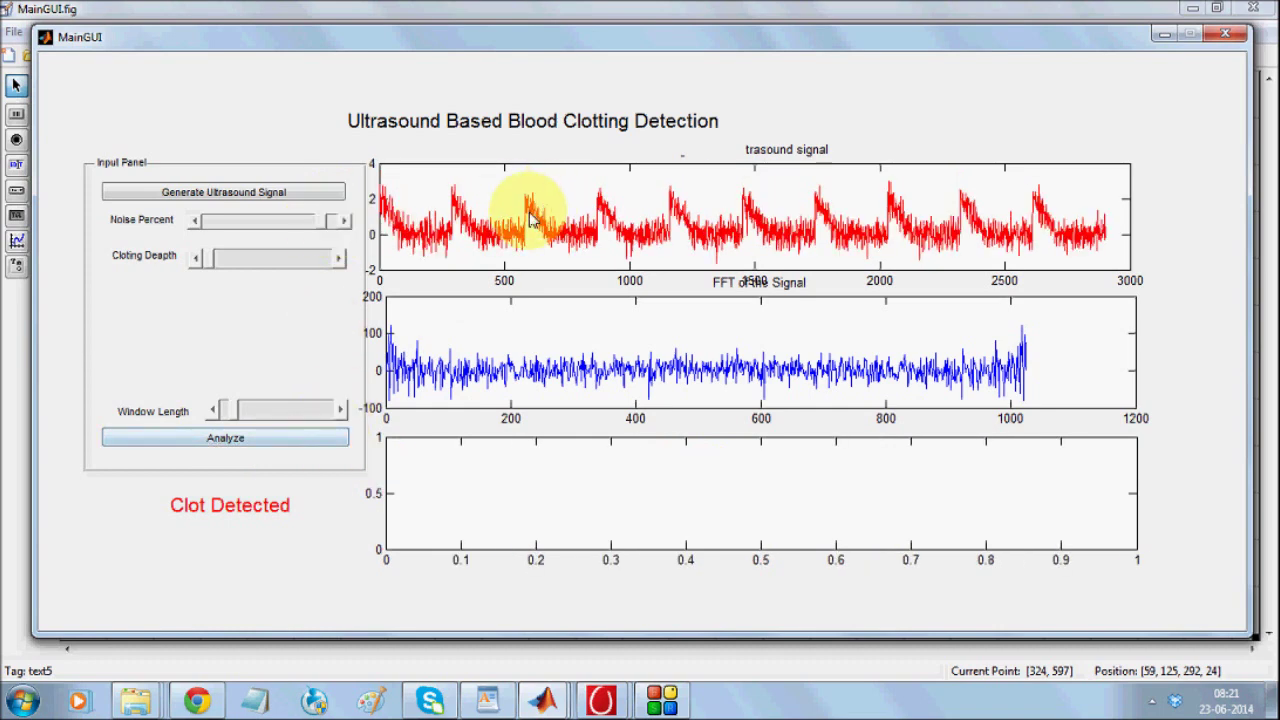
left_click(321, 442)
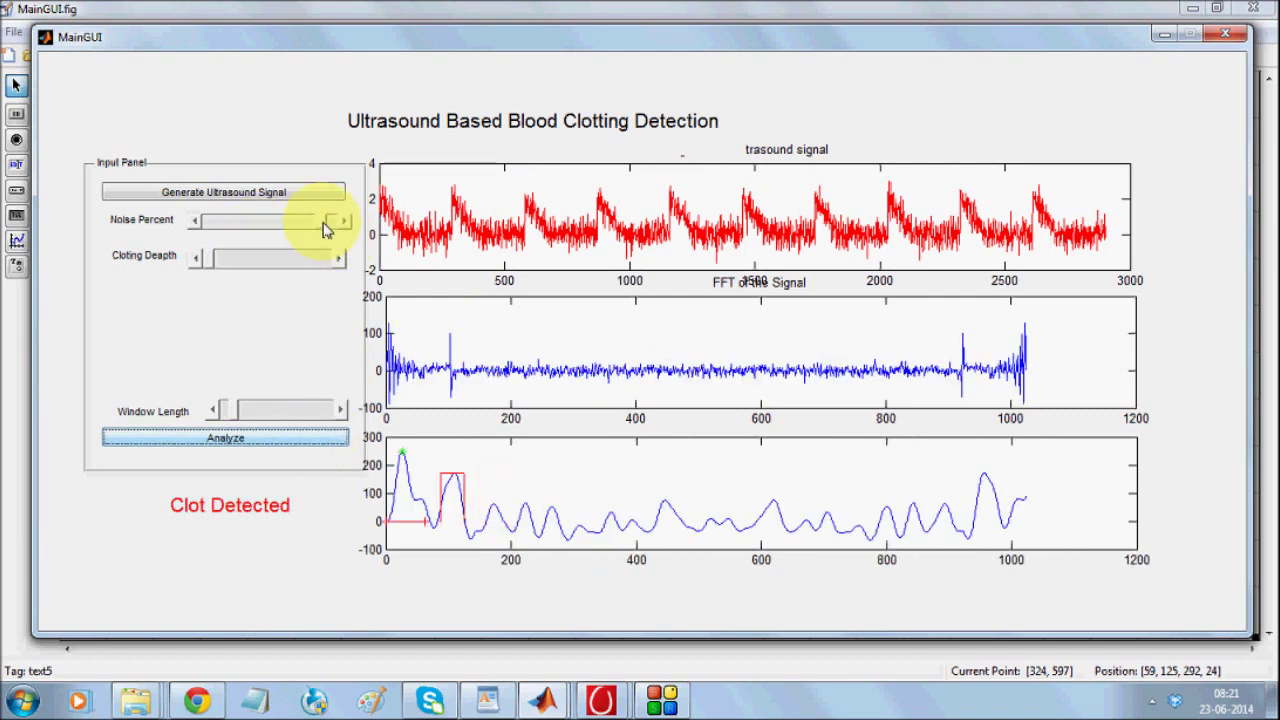
left_click_drag(324, 228, 300, 223)
left_click(294, 442)
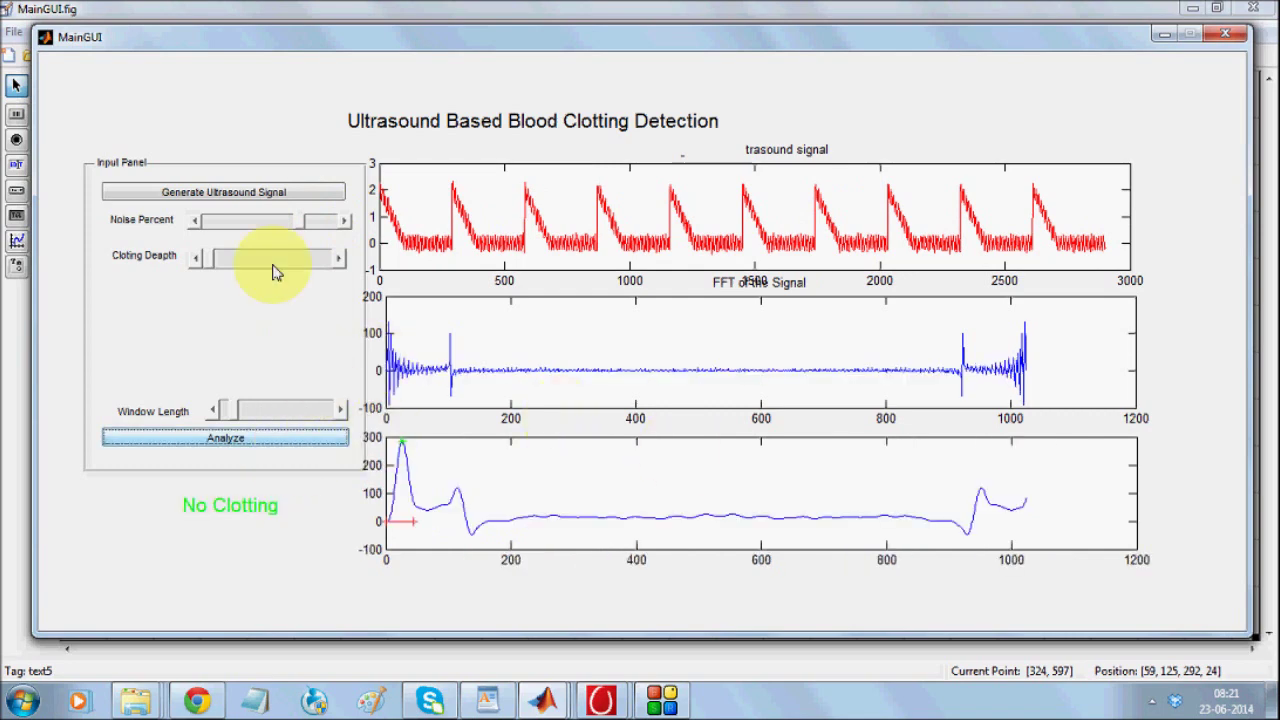
Step: Nudge Clotting Depth slightly right and analyze the signal again
left_click_drag(217, 257, 230, 256)
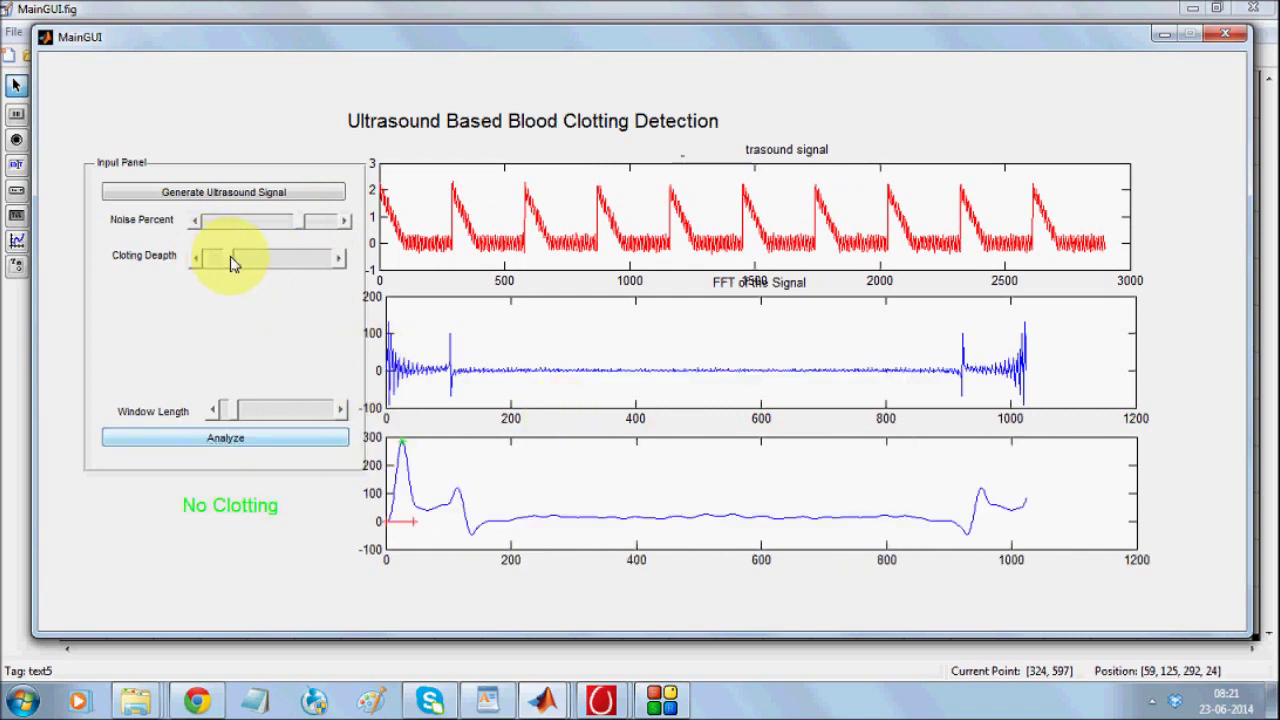
left_click(249, 448)
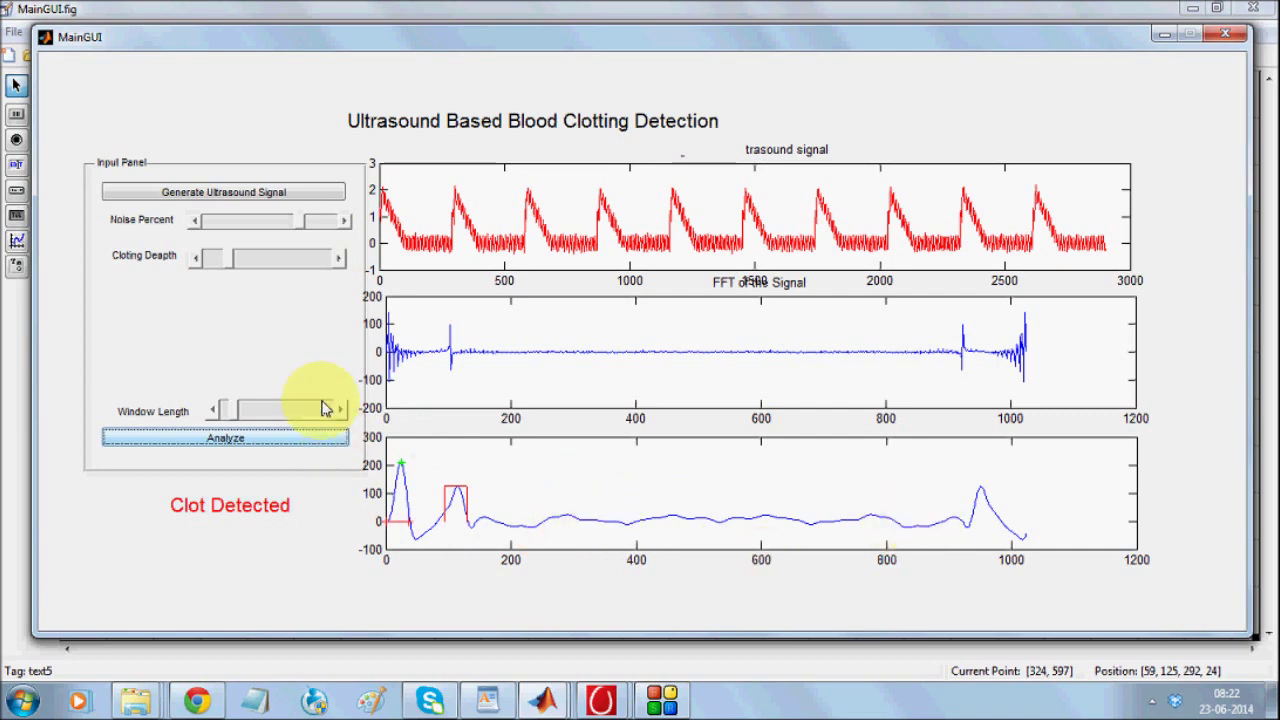
Step: Nudge clotting depth, re-analyze, then shorten the window slightly for Clot Detected
left_click(227, 262)
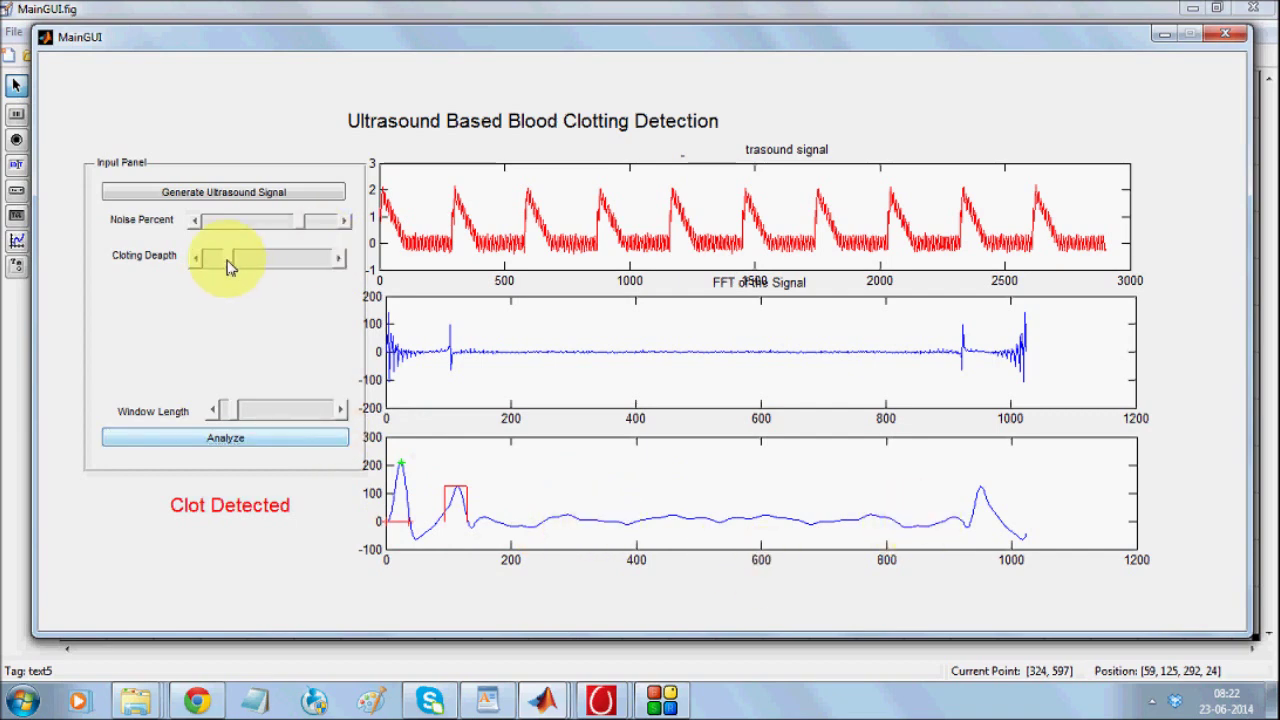
left_click(238, 446)
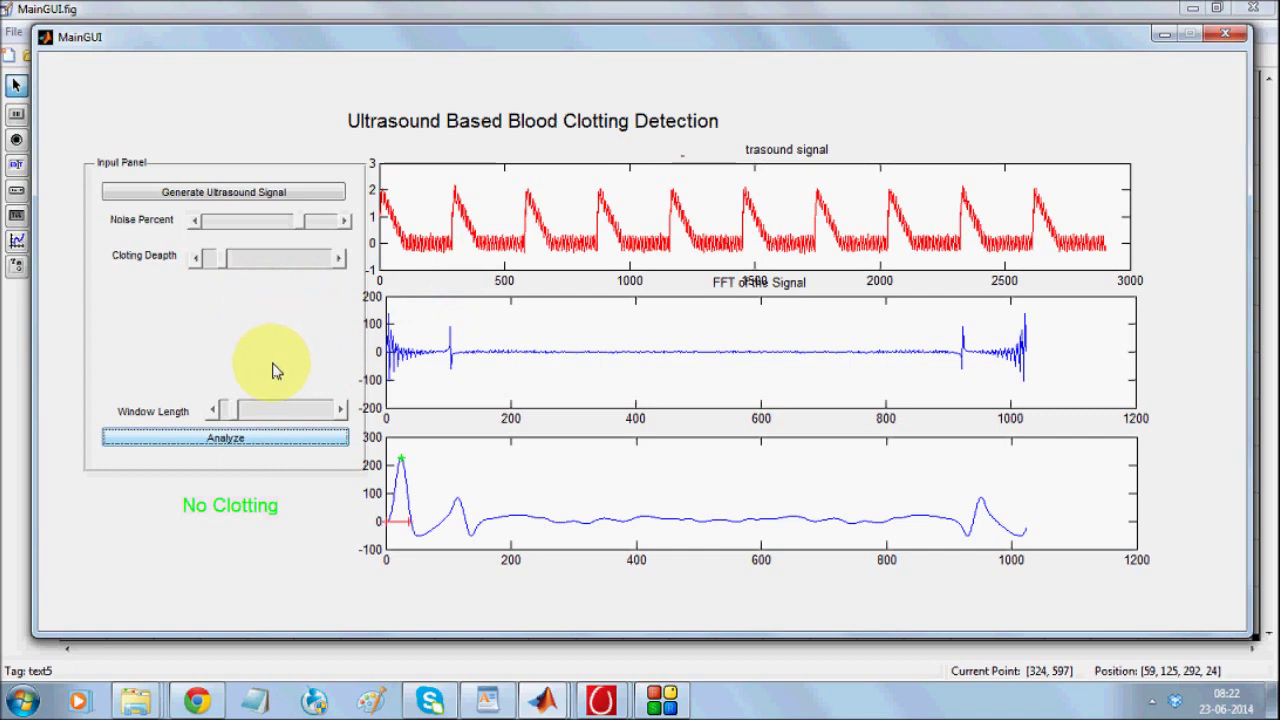
left_click_drag(238, 415, 235, 415)
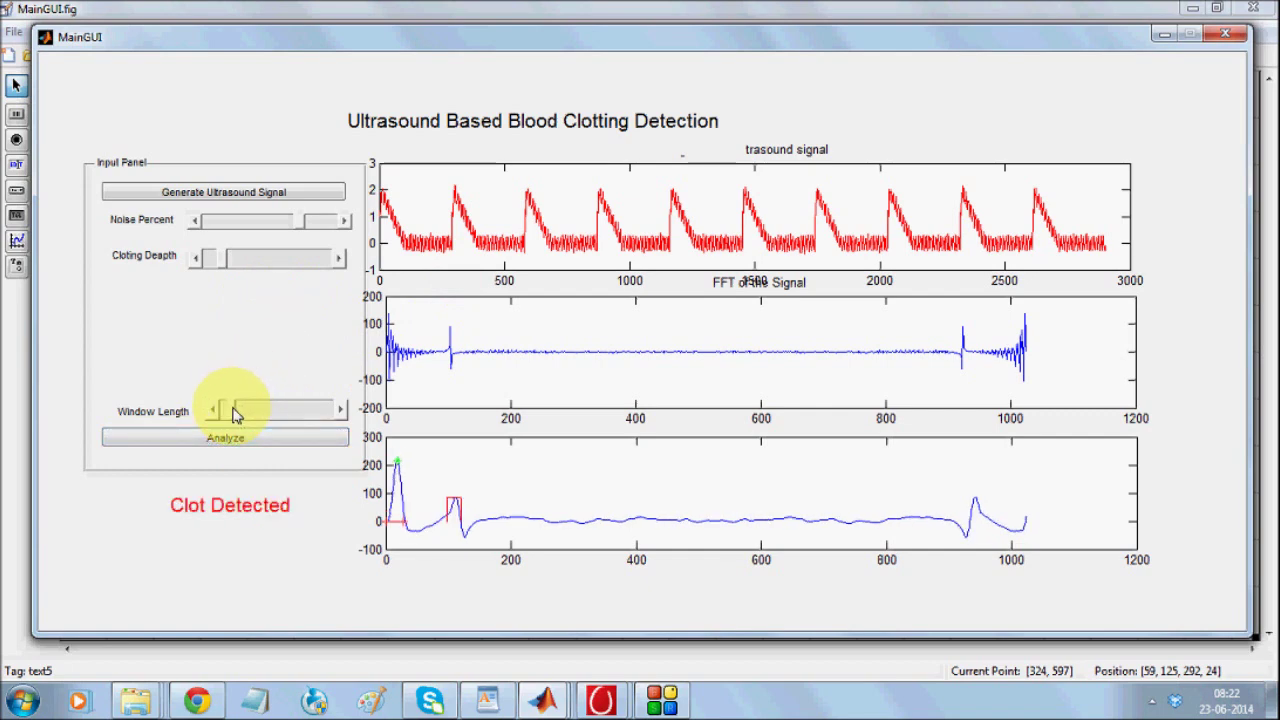